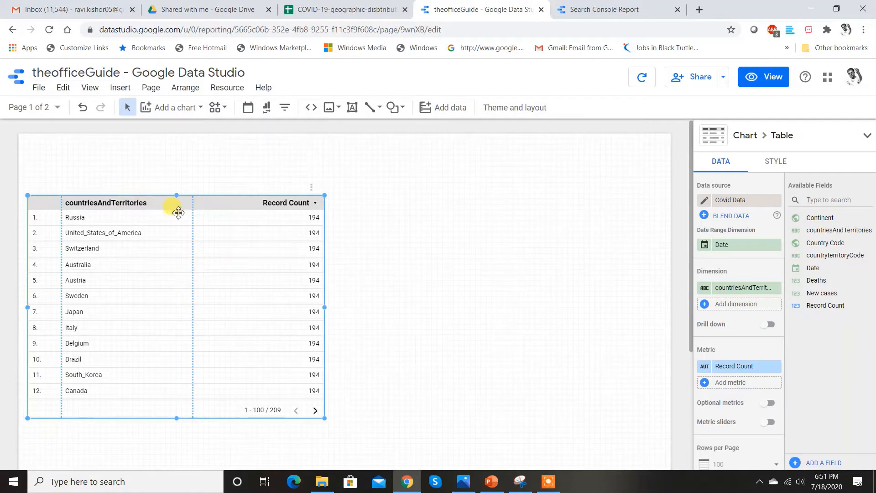
Step: Nudge the countries table slightly higher on the report page
drag(204, 204, 209, 189)
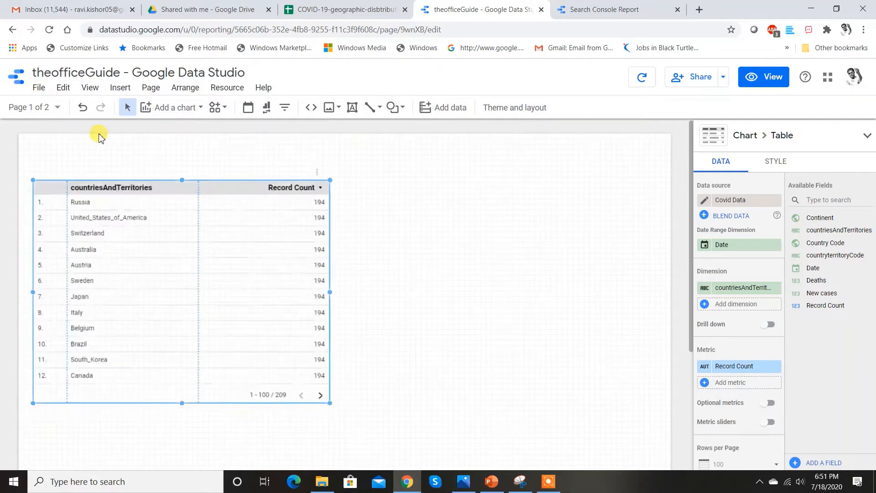
click(39, 88)
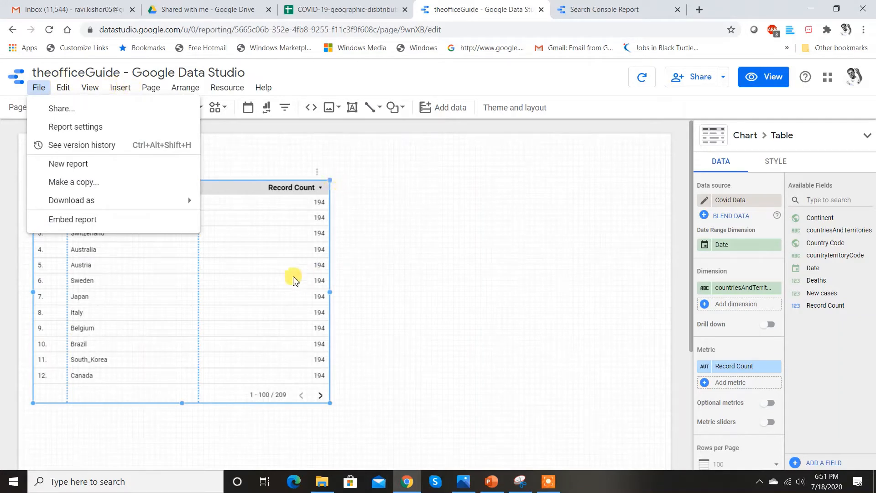
click(371, 250)
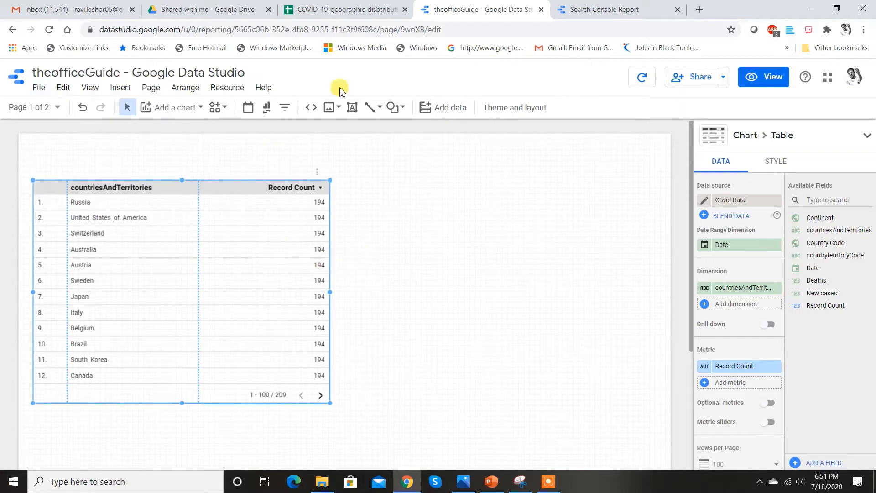
Step: Open the report's added data sources and start adding a new source with the Google Sheets connector
click(233, 91)
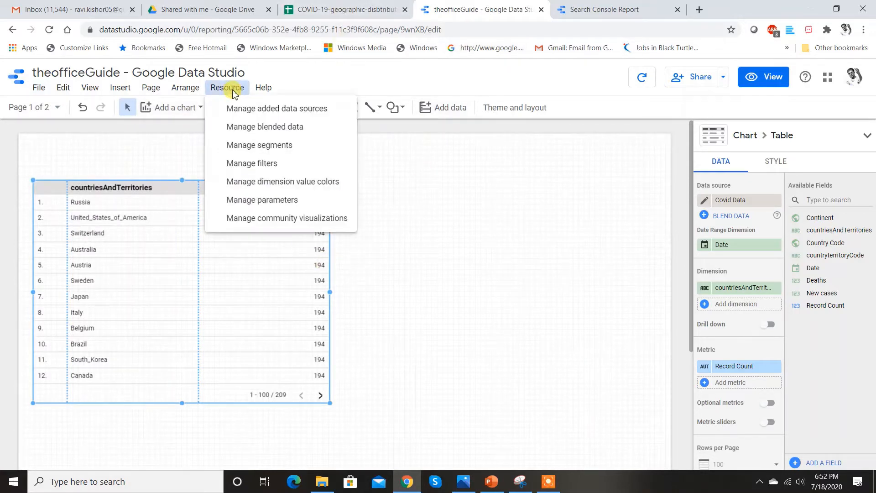
click(264, 113)
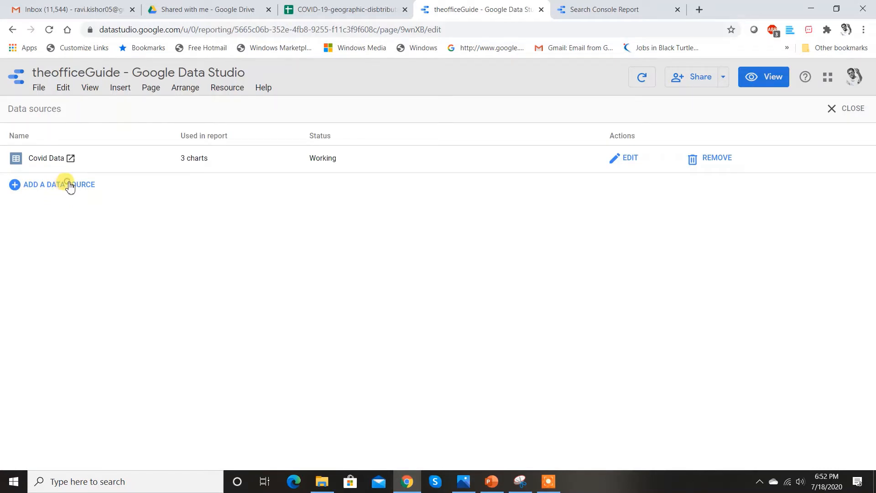
click(69, 186)
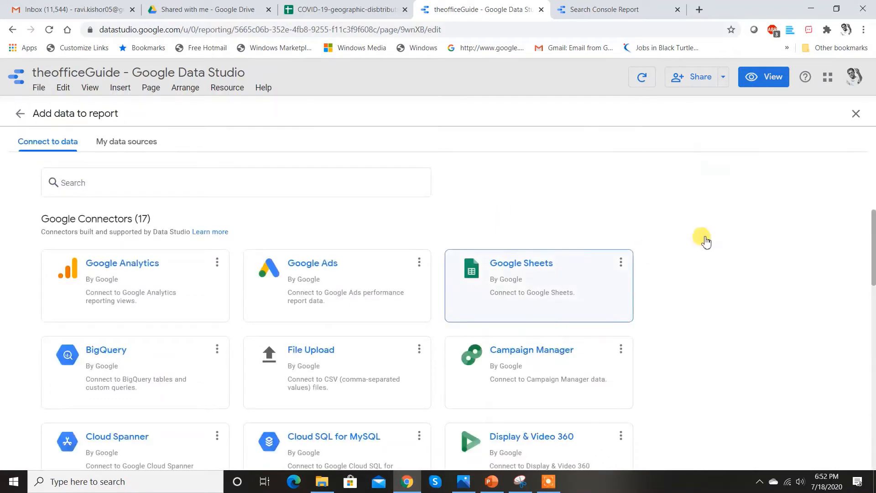
scroll(857, 250, down, 10)
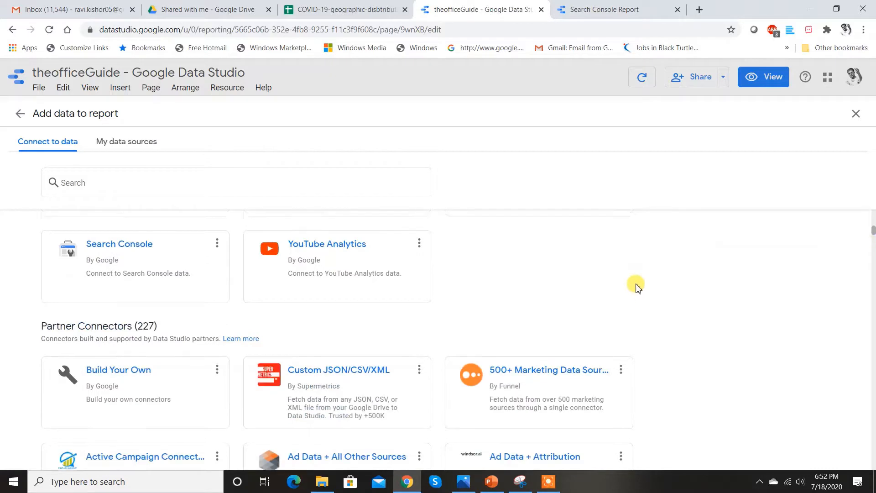
scroll(638, 287, up, 10)
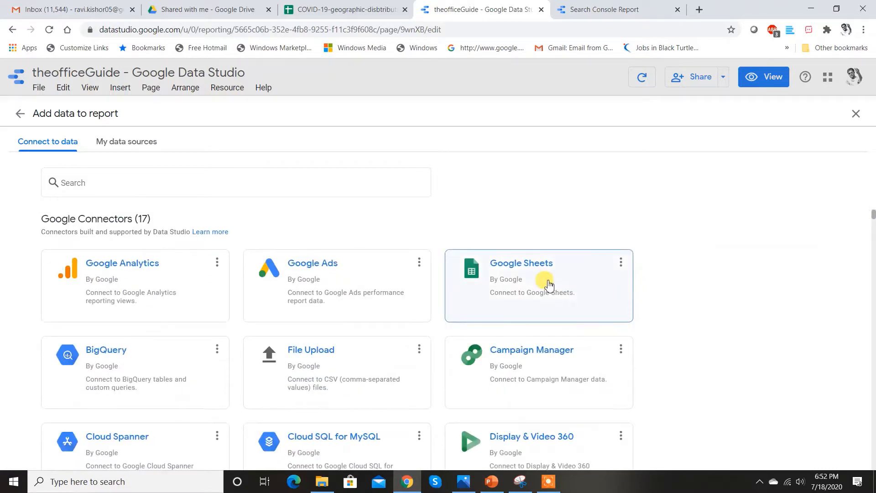
click(340, 7)
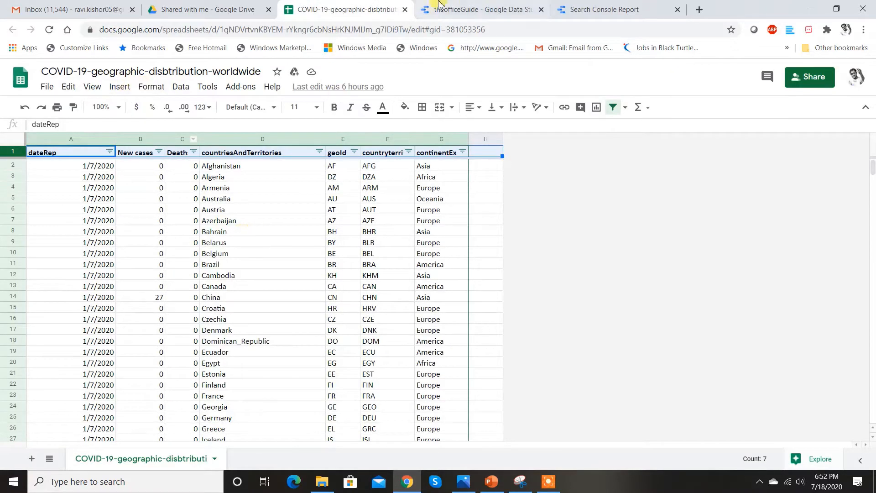
click(470, 5)
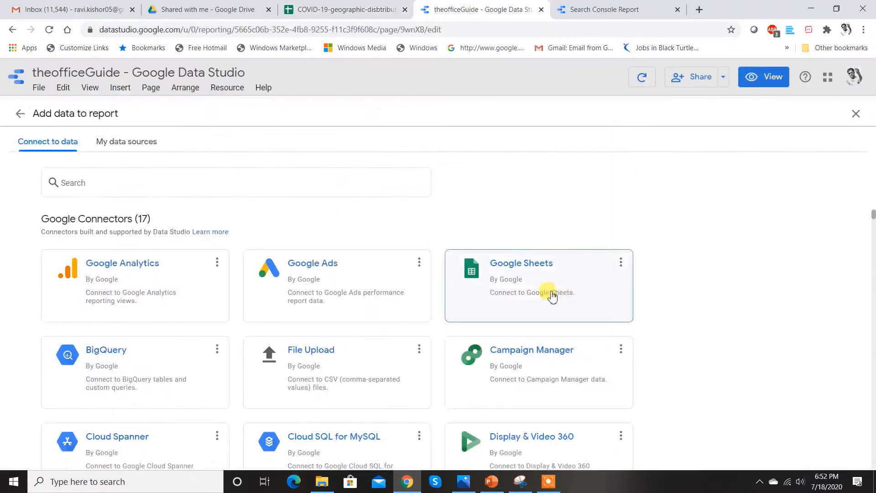
click(542, 299)
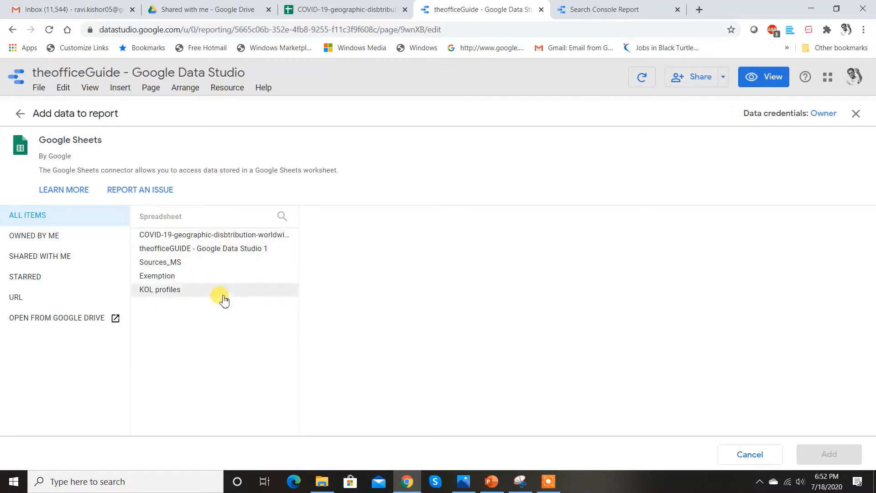
Step: Choose the COVID-19-geographic-disbtribution-worldwide spreadsheet as the source and check its header row and filters against the connection options
click(201, 235)
click(349, 9)
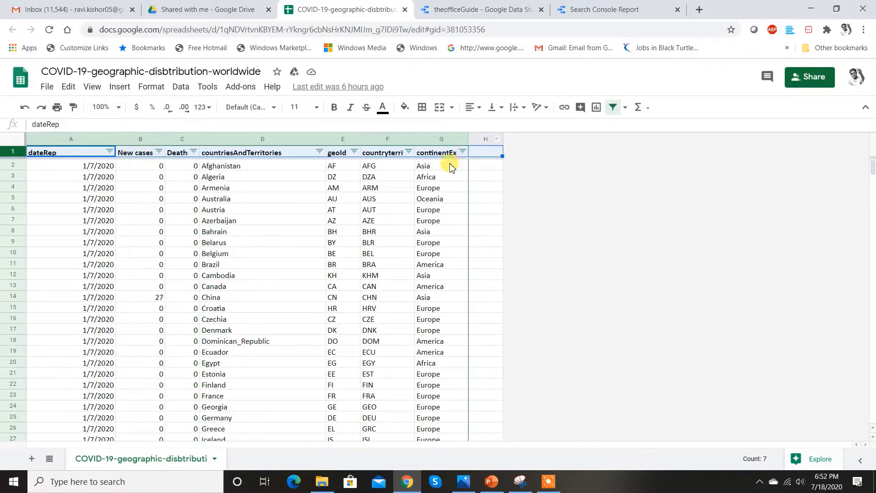
click(475, 6)
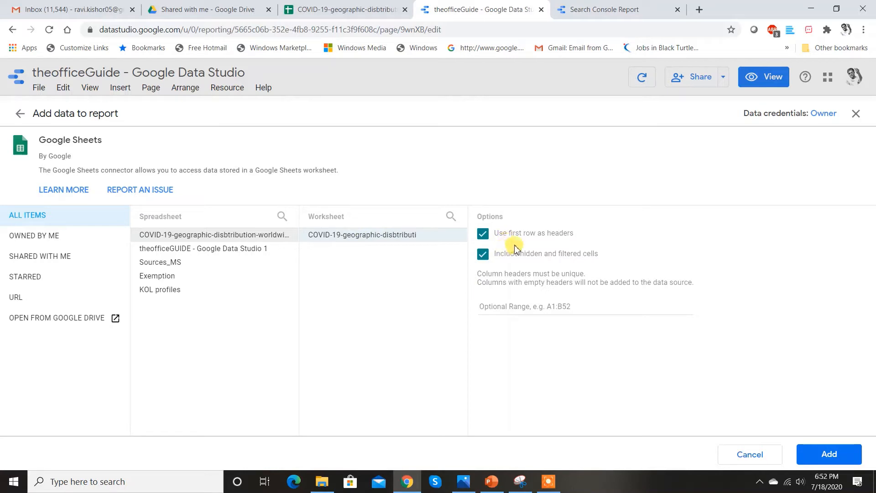
click(368, 8)
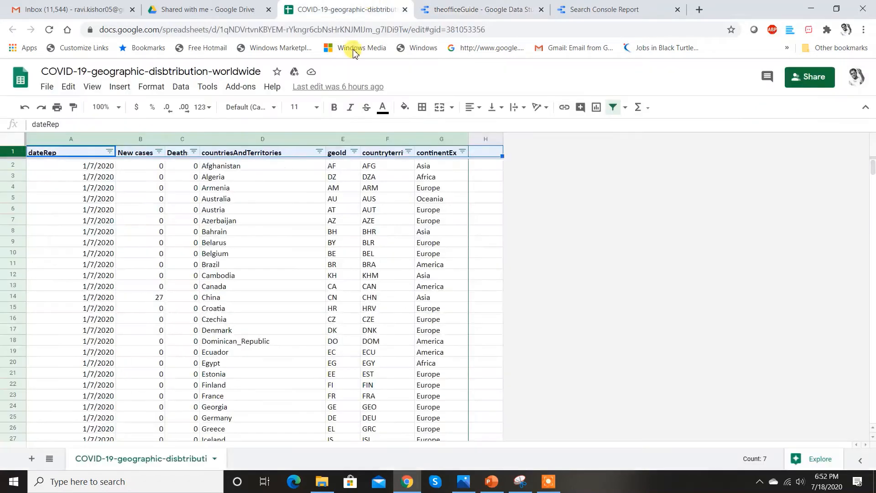
click(458, 8)
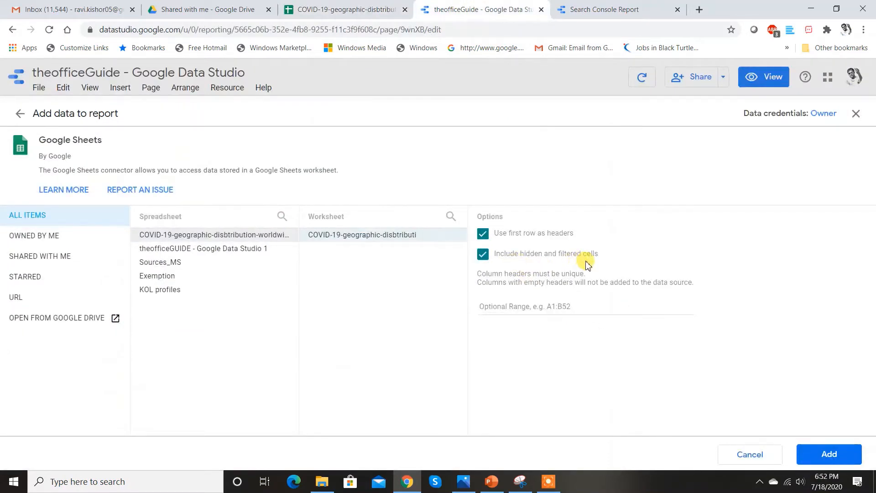
click(367, 7)
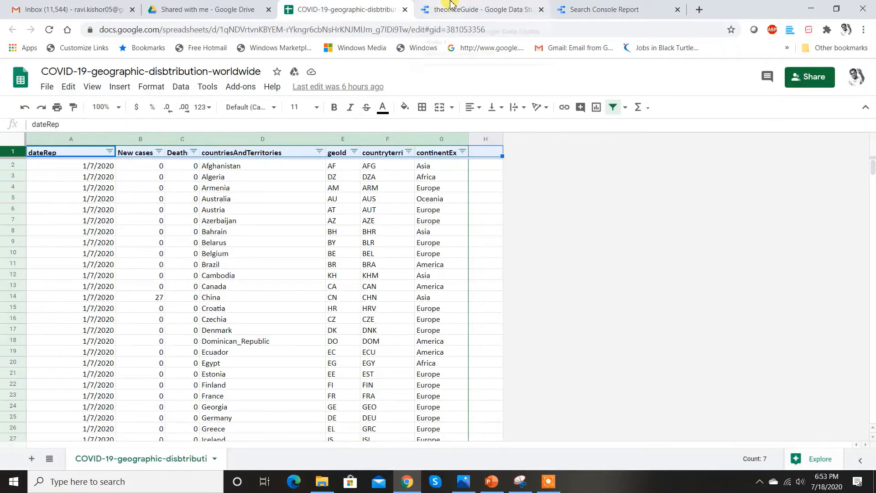
click(433, 264)
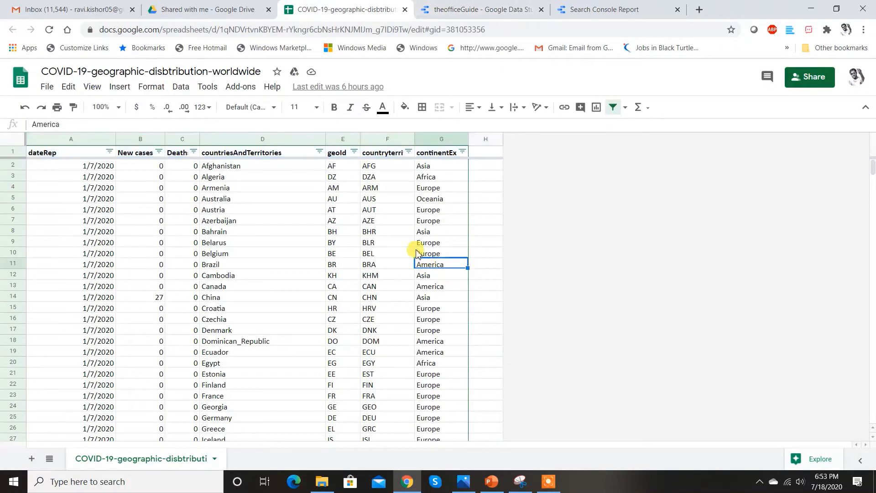
click(319, 151)
click(463, 11)
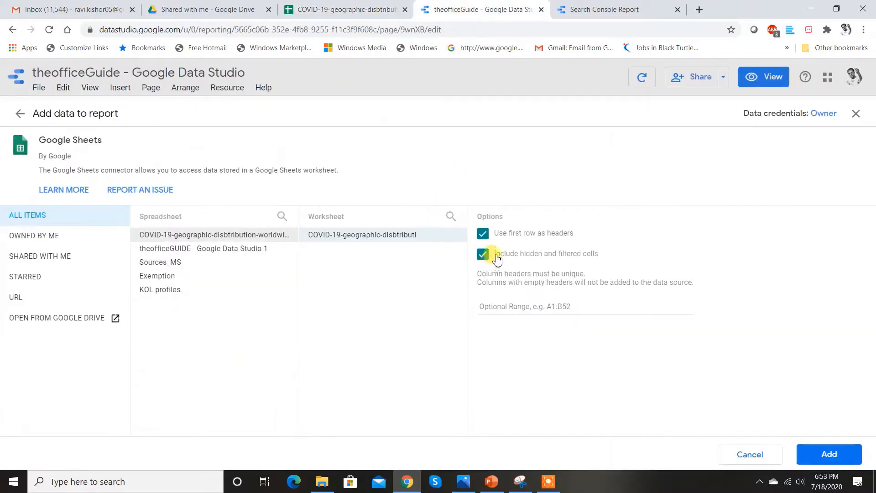
Step: Add the COVID-19-geographic-disbtributi worksheet to the report as a data source, reviewing the spreadsheet's columns before confirming
click(830, 455)
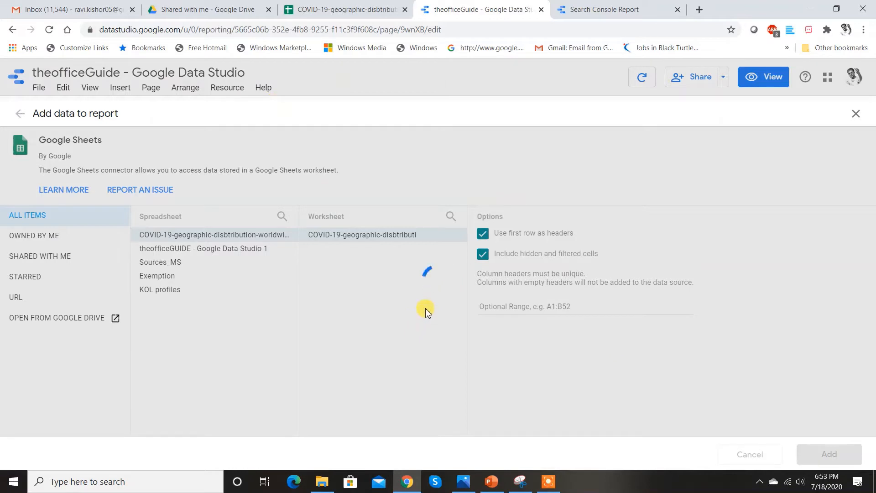
click(347, 9)
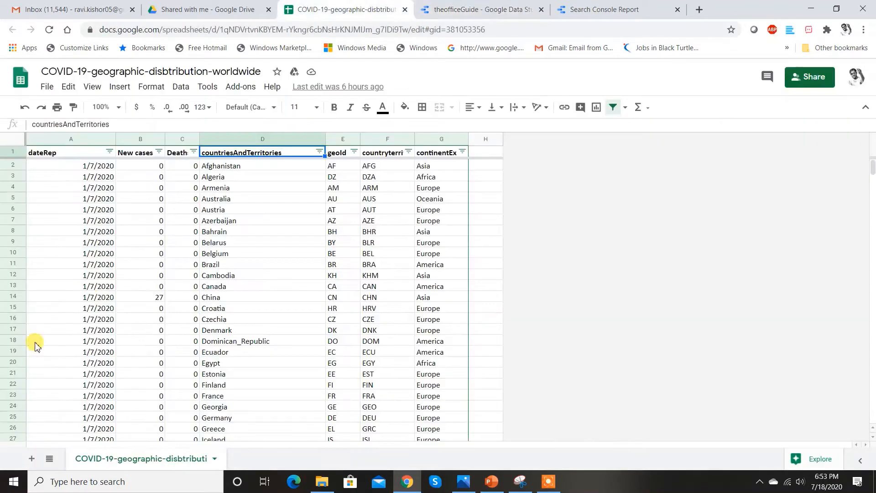
click(87, 175)
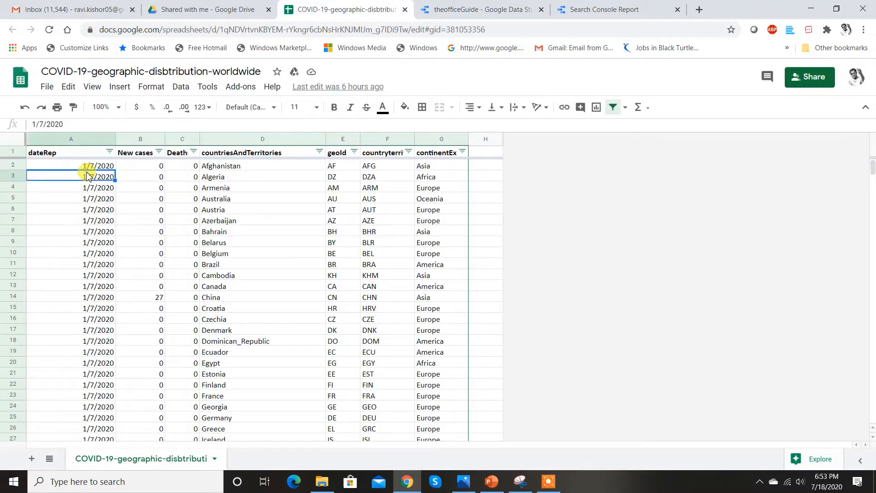
click(225, 178)
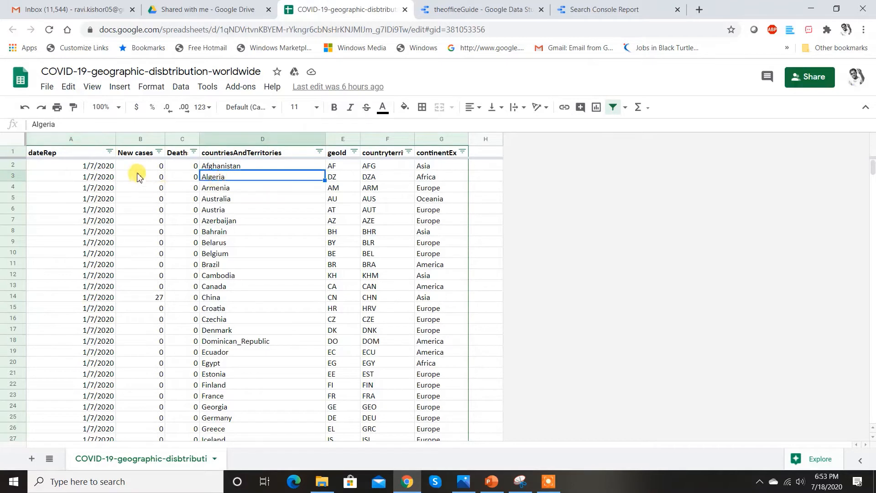
click(137, 177)
click(185, 177)
click(351, 168)
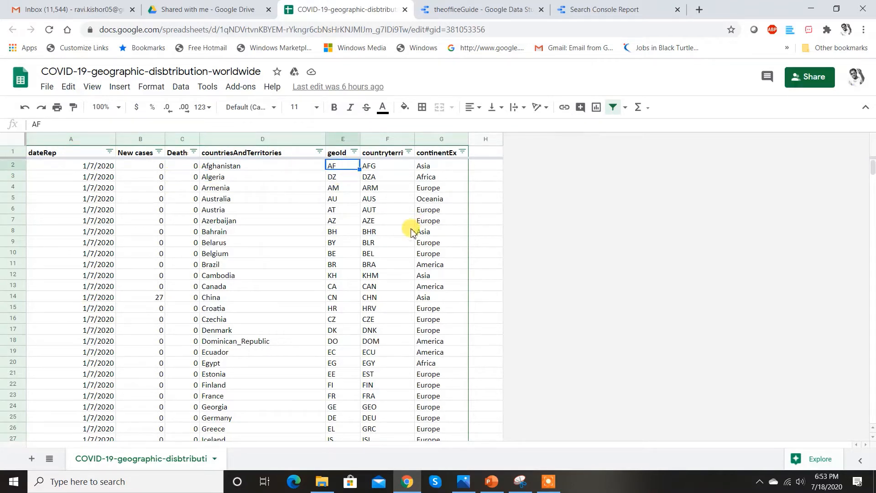
click(389, 178)
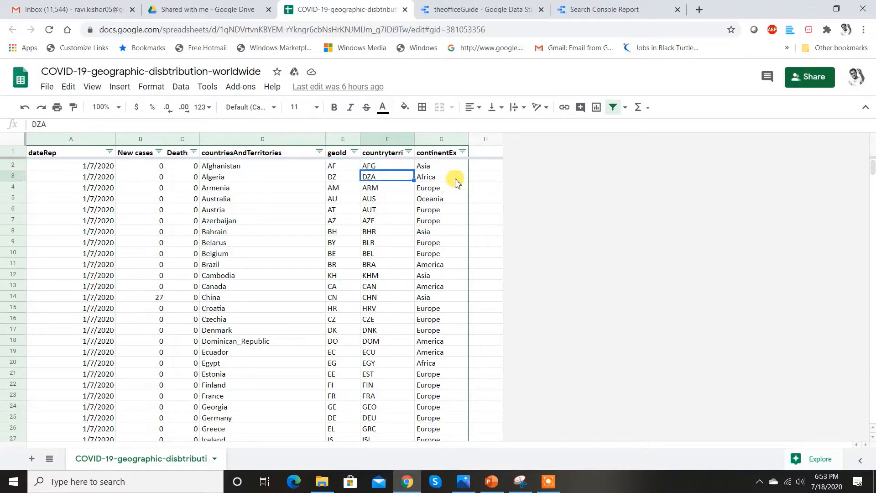
click(479, 9)
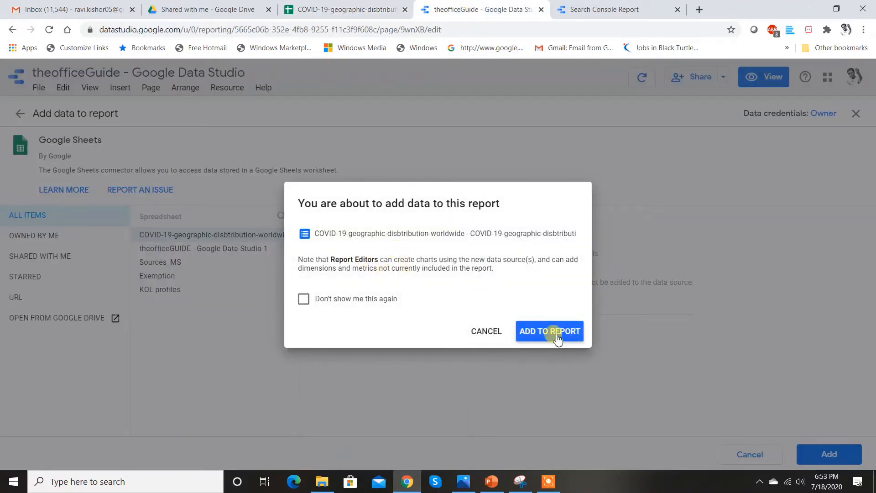
click(561, 337)
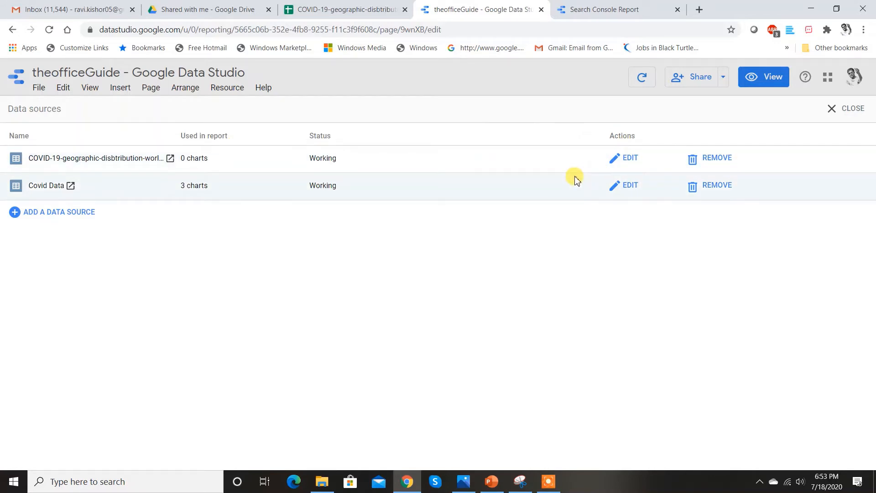
Step: Remove the COVID-19-geographic-disbtribution-worldwide data source from the report
click(718, 160)
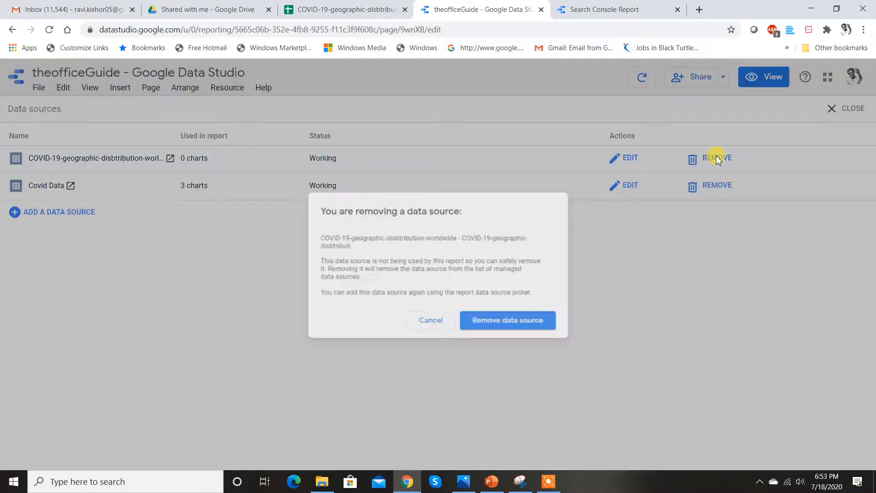
click(554, 326)
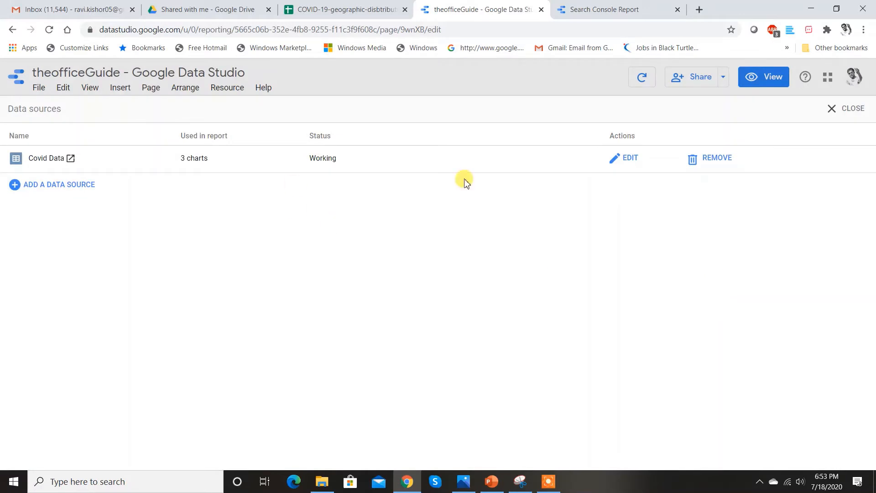
Step: Compare the Covid Data source's fields and types with the spreadsheet's column headers, and close the data source management
click(617, 158)
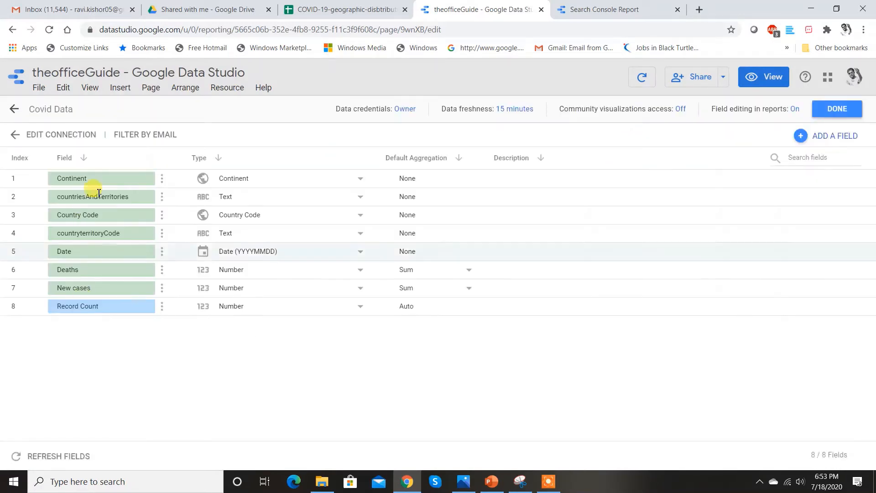
click(337, 9)
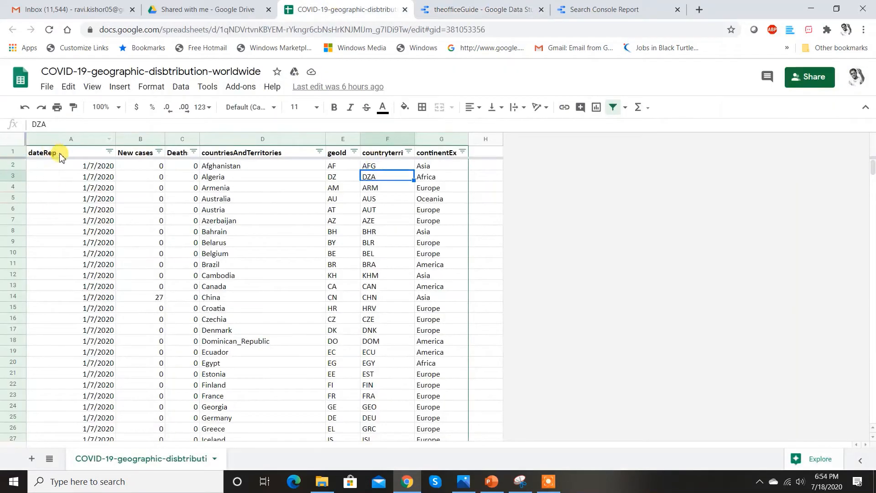
click(60, 156)
click(447, 152)
click(474, 9)
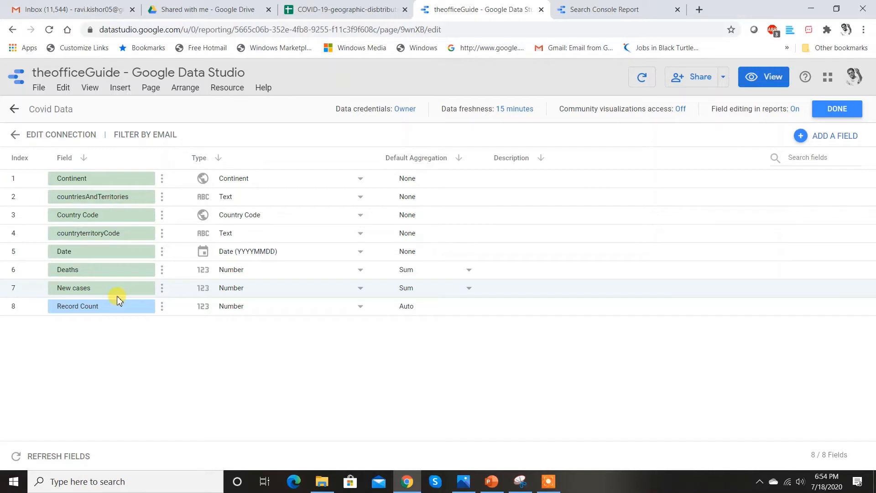
click(837, 111)
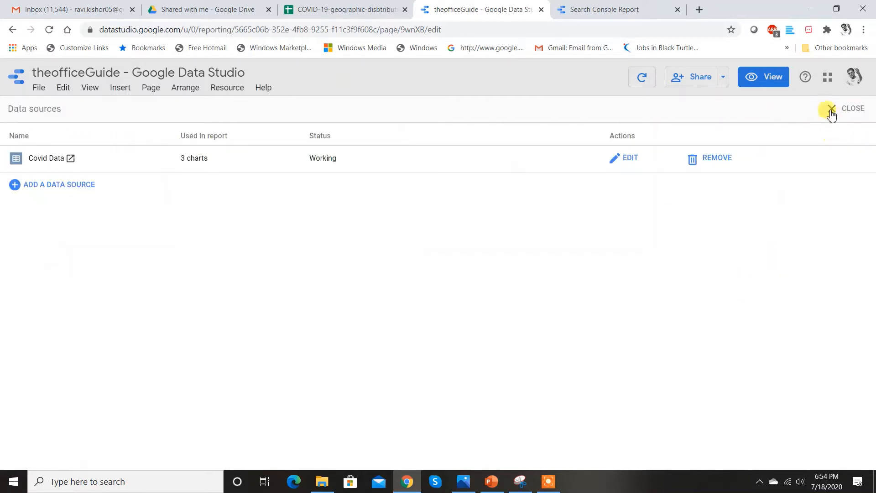
click(831, 110)
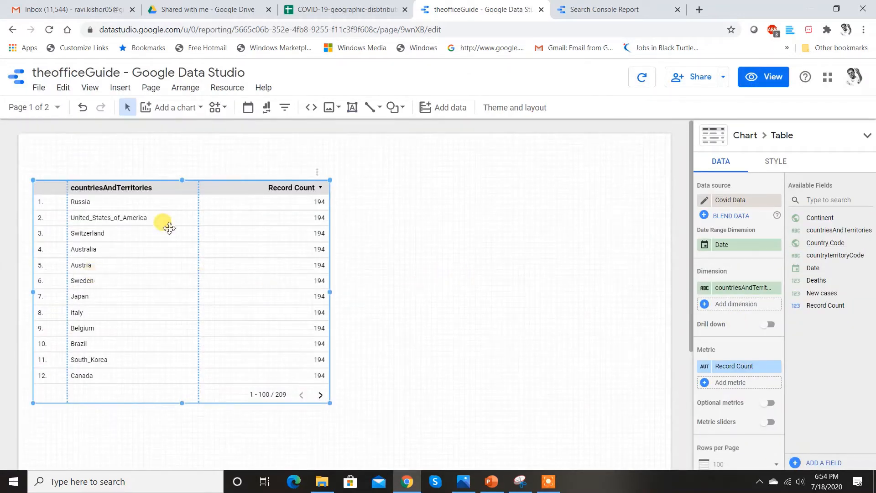
Step: Delete the countriesAndTerritories table from the report page
click(244, 236)
key(Delete)
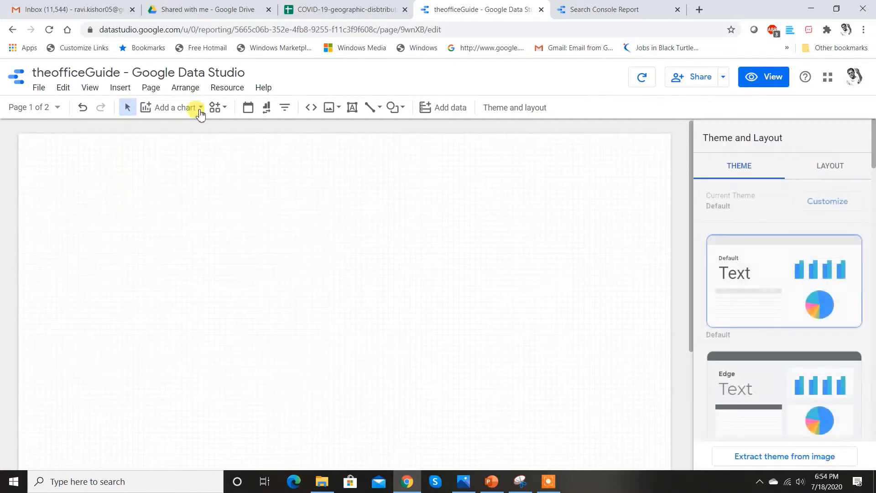
Step: Insert a table near the upper-left of the blank report page and enlarge it to show more rows
click(120, 87)
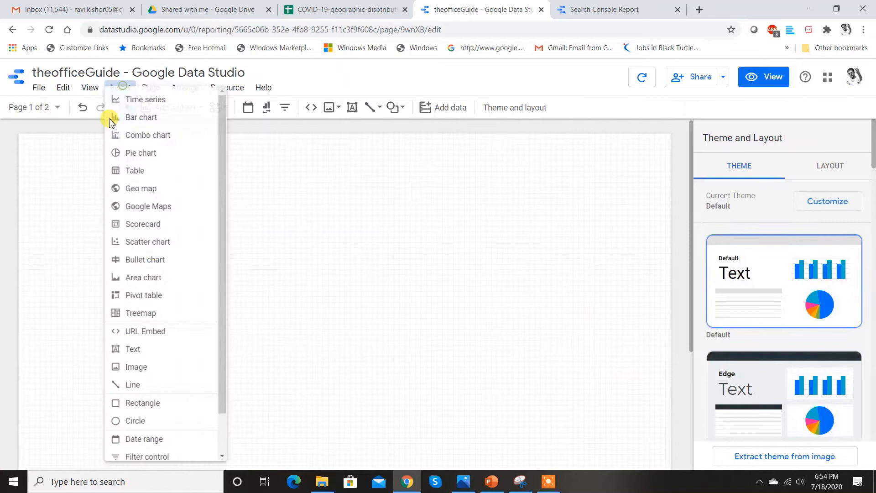
click(145, 172)
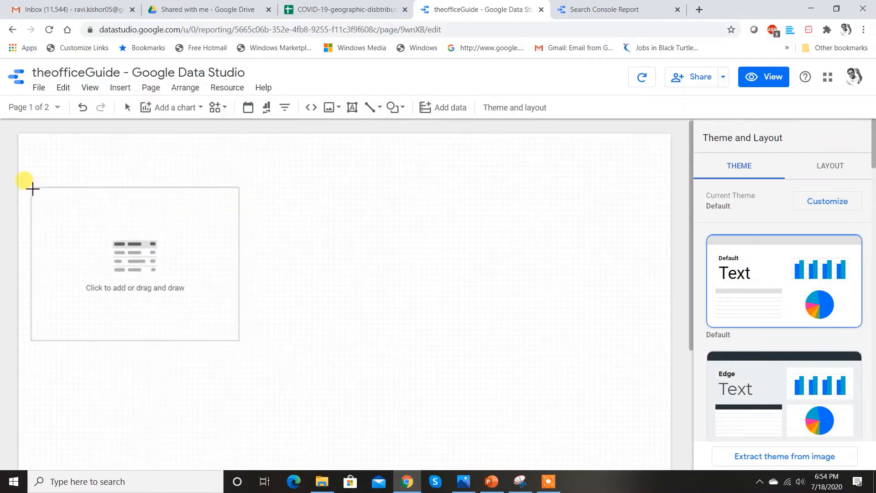
click(30, 179)
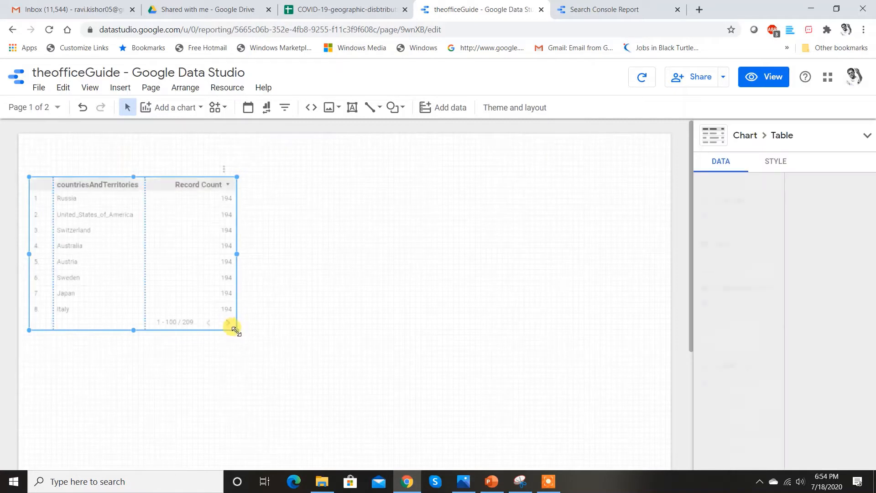
drag(269, 361, 314, 390)
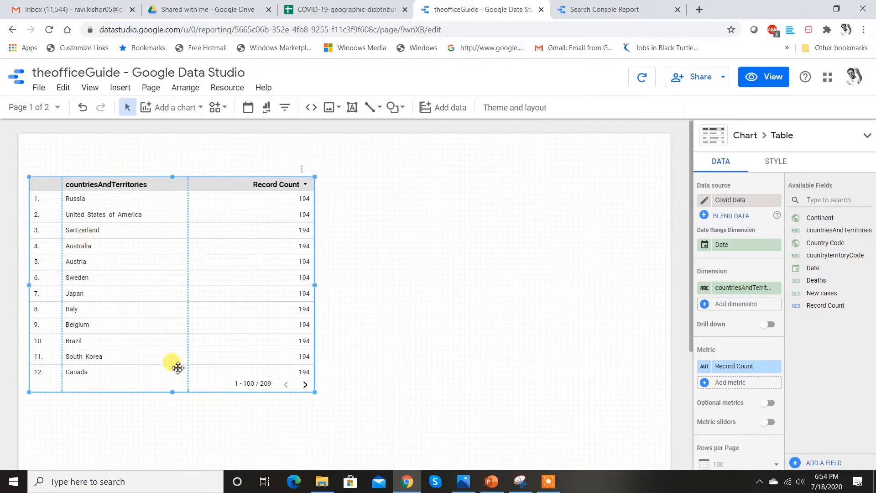
drag(173, 393, 164, 427)
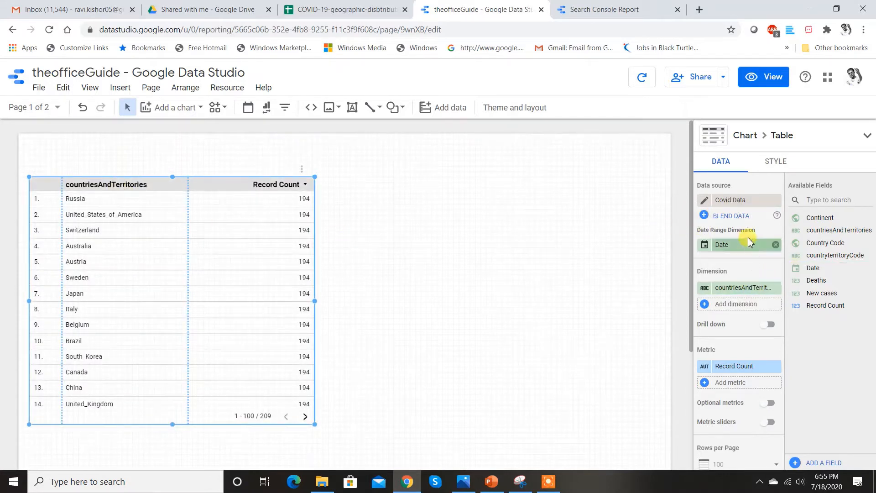
Step: Review the table's data settings against the spreadsheet's geoId, country territory code, New cases and Deaths columns
scroll(749, 246, down, 2)
scroll(753, 244, up, 2)
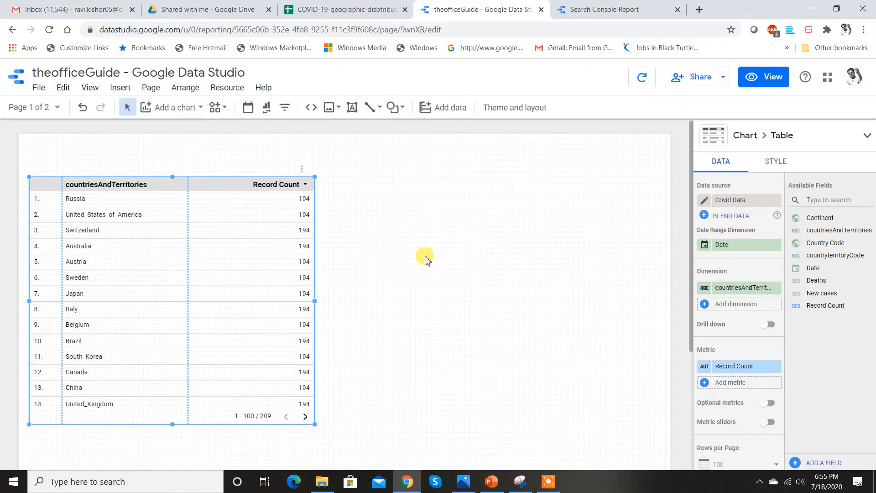
scroll(751, 251, down, 1)
scroll(748, 252, down, 3)
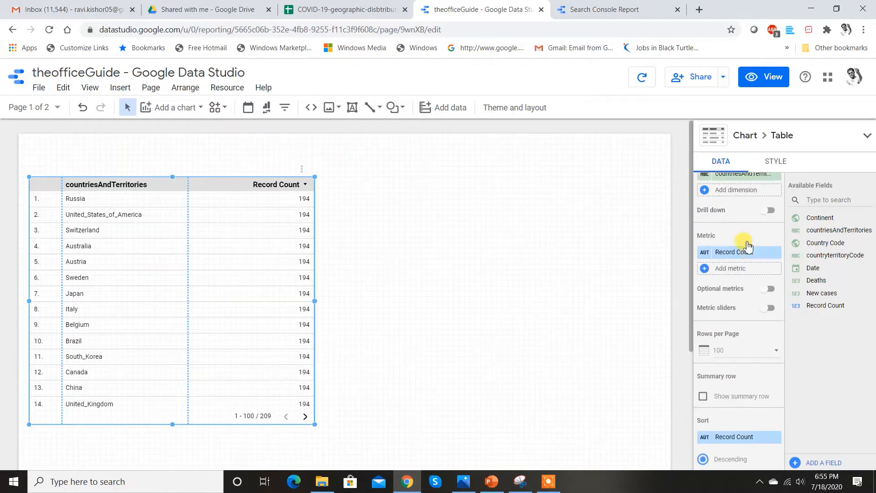
scroll(742, 250, up, 3)
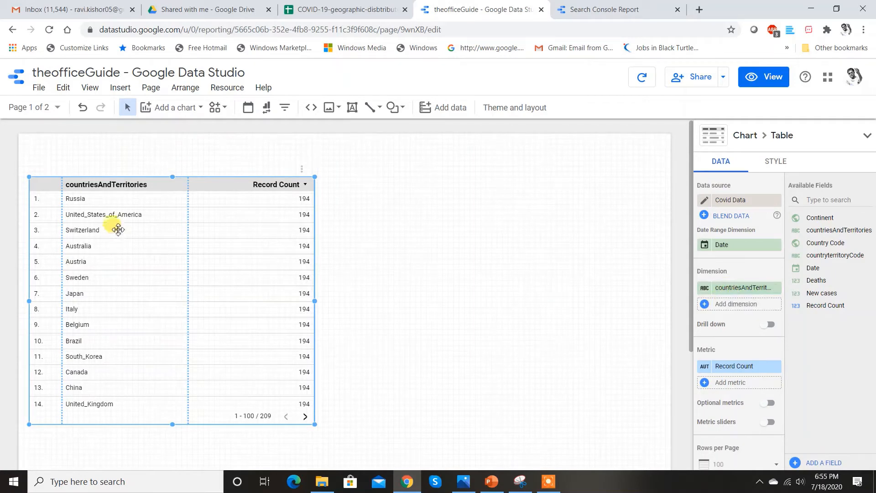
click(386, 5)
click(333, 178)
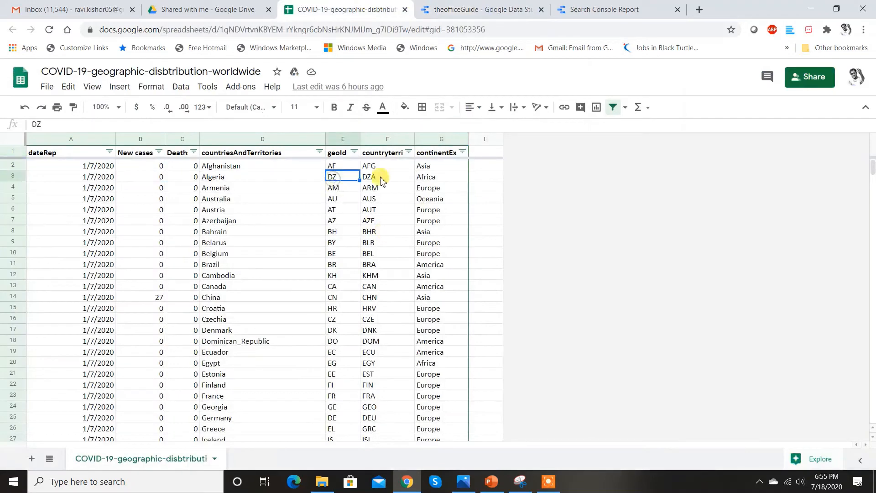
click(389, 178)
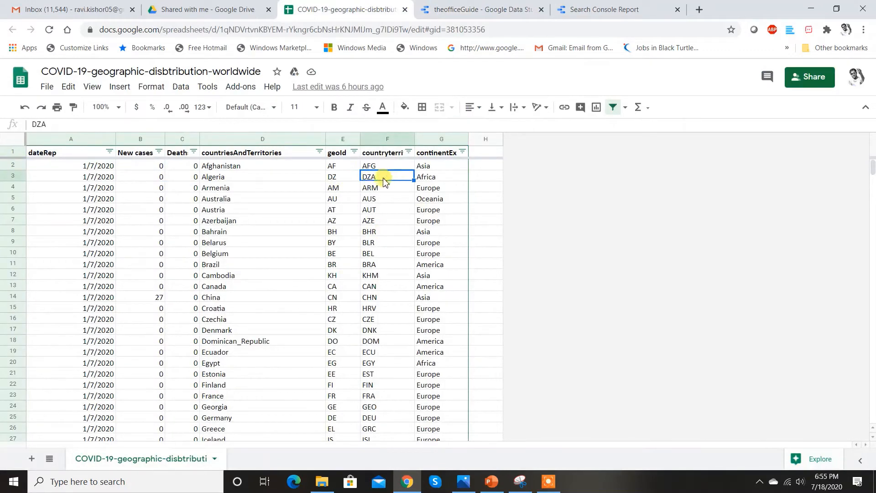
click(527, 4)
scroll(730, 315, down, 5)
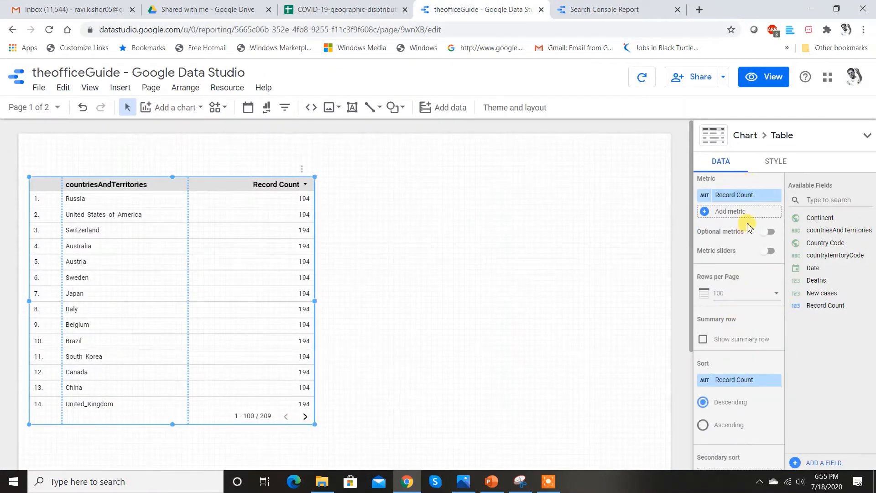
click(379, 11)
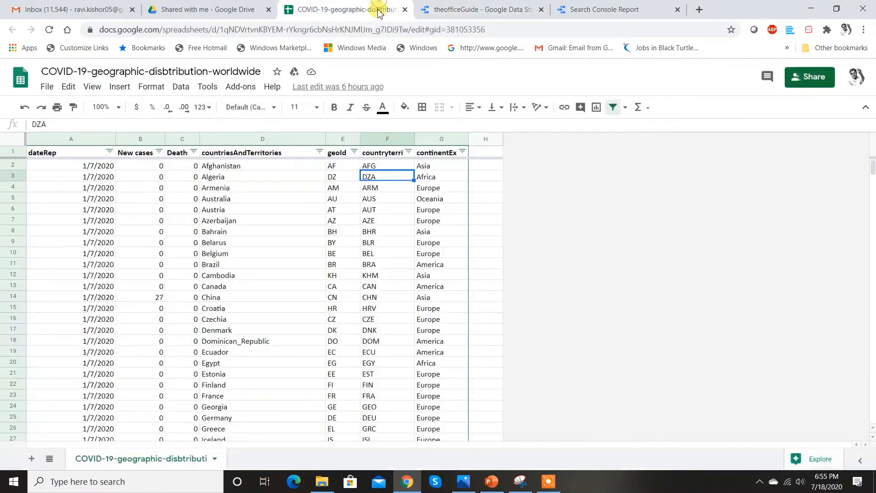
click(155, 213)
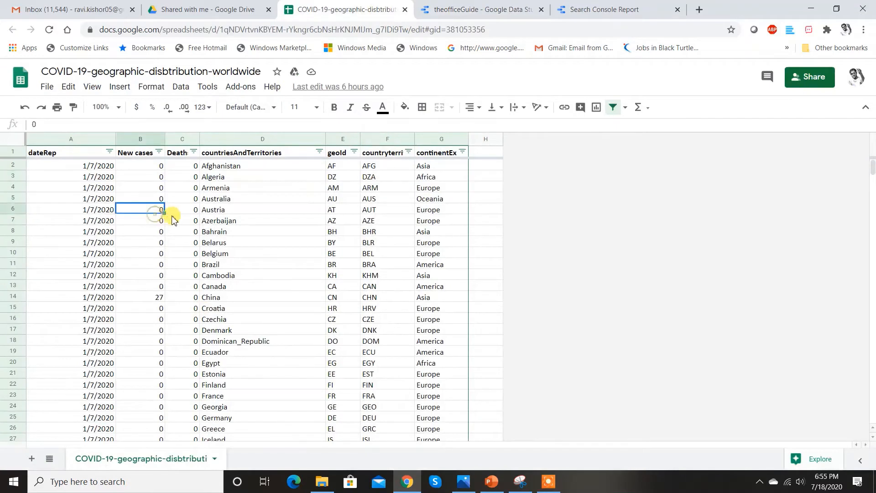
click(189, 177)
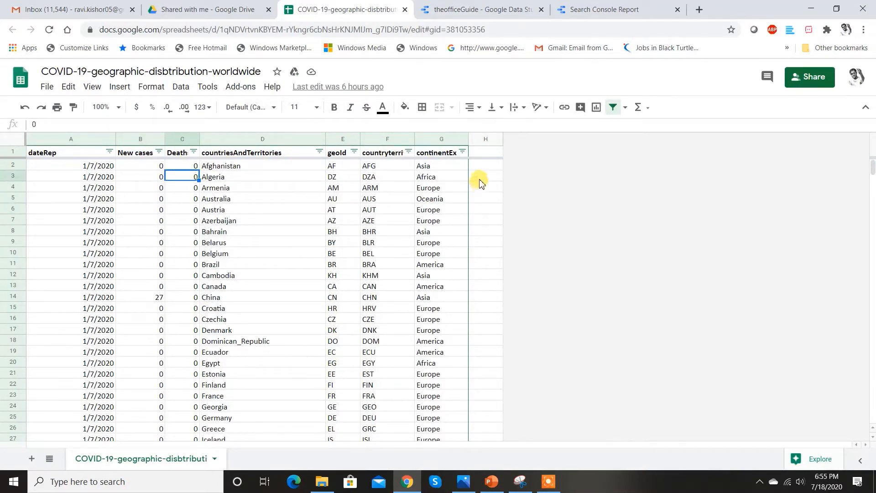
click(489, 9)
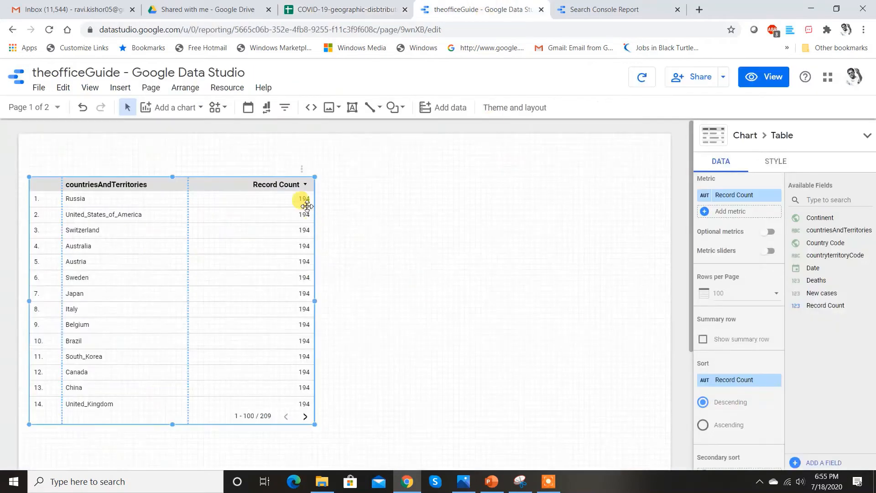
Step: Replace the table's Record Count metric with New cases and Deaths, placing New cases first
scroll(744, 316, down, 1)
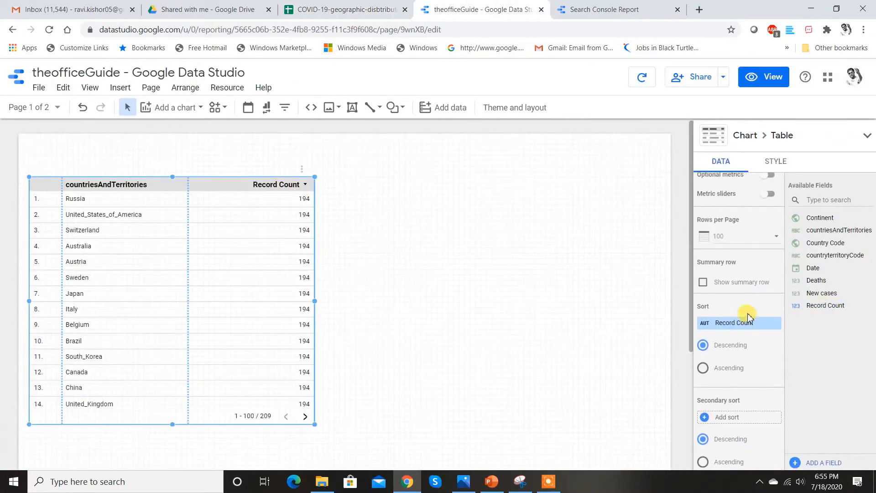
scroll(758, 283, up, 3)
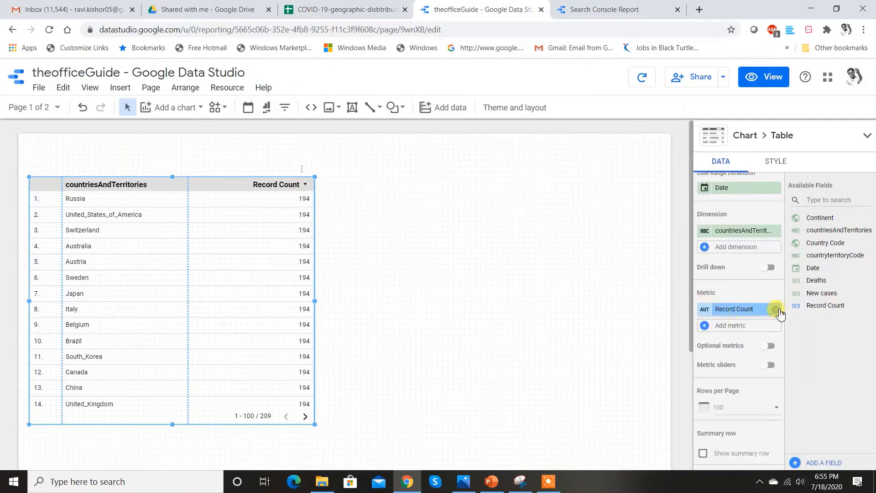
click(778, 310)
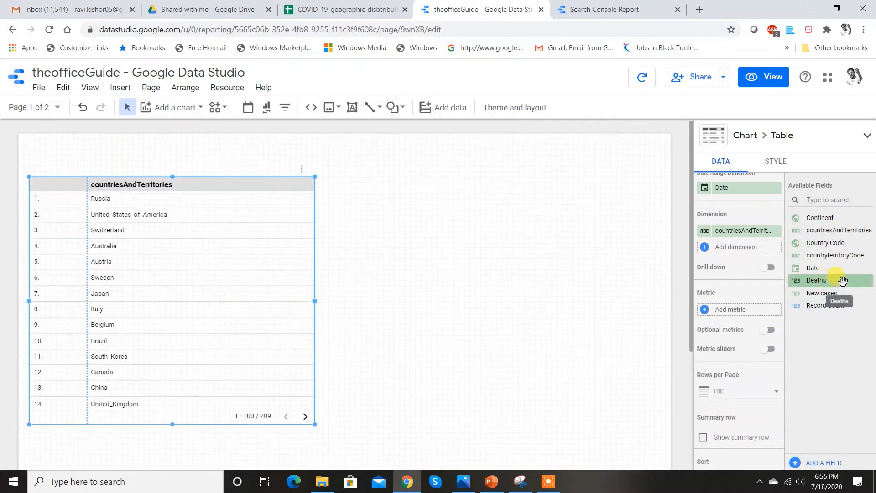
drag(843, 281, 753, 310)
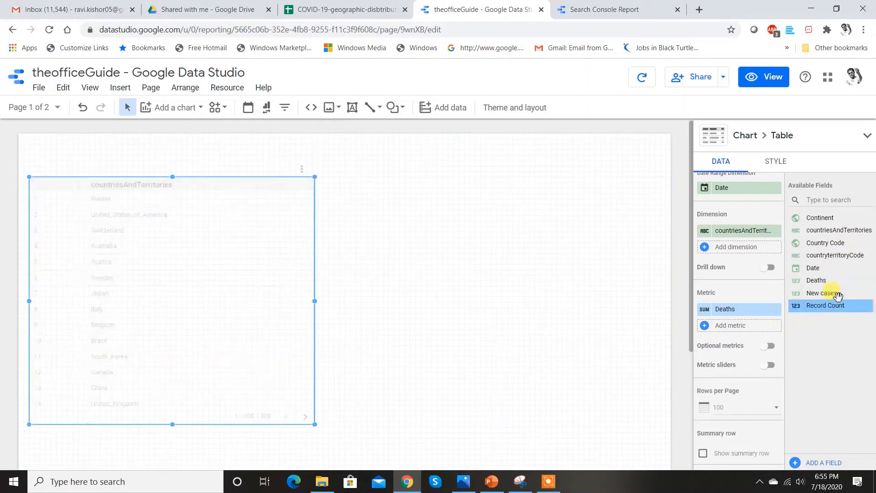
drag(838, 296, 737, 327)
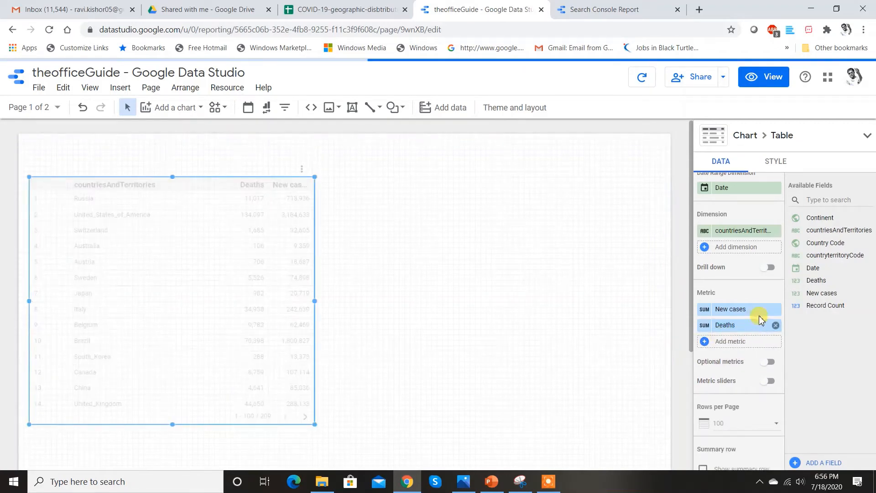
Step: Show the table's summary row and sort the table by New cases
scroll(749, 295, down, 4)
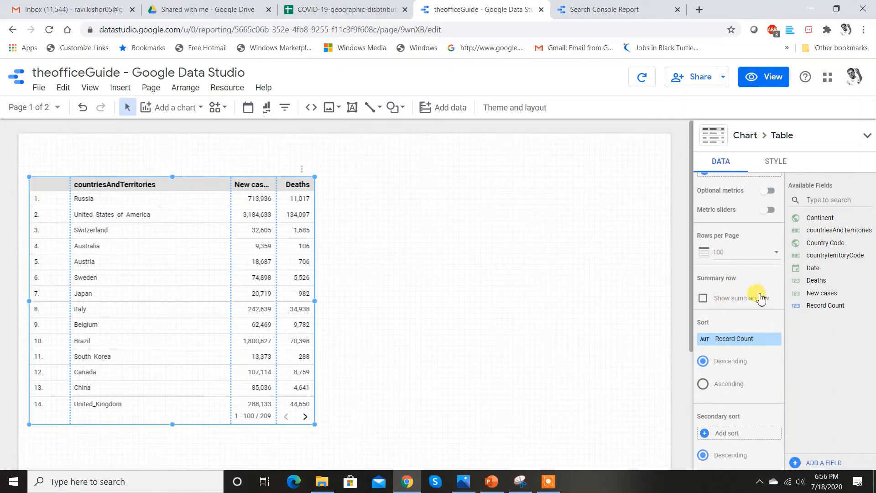
click(707, 300)
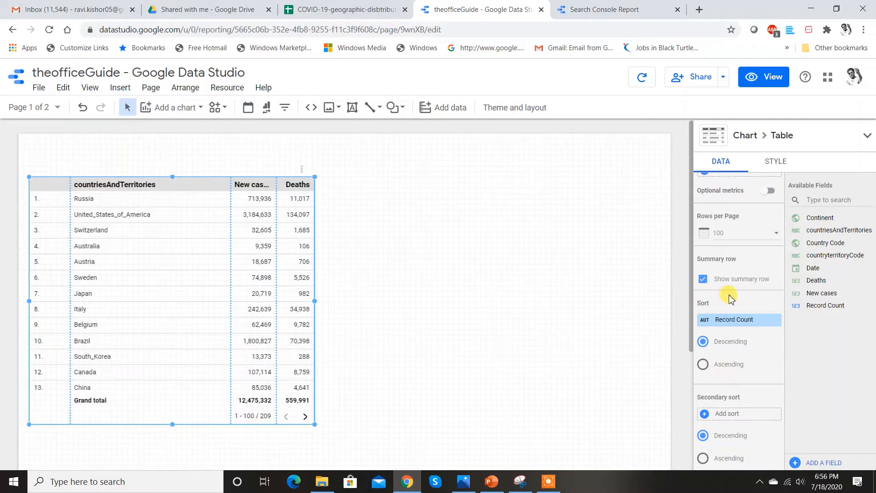
scroll(731, 297, down, 1)
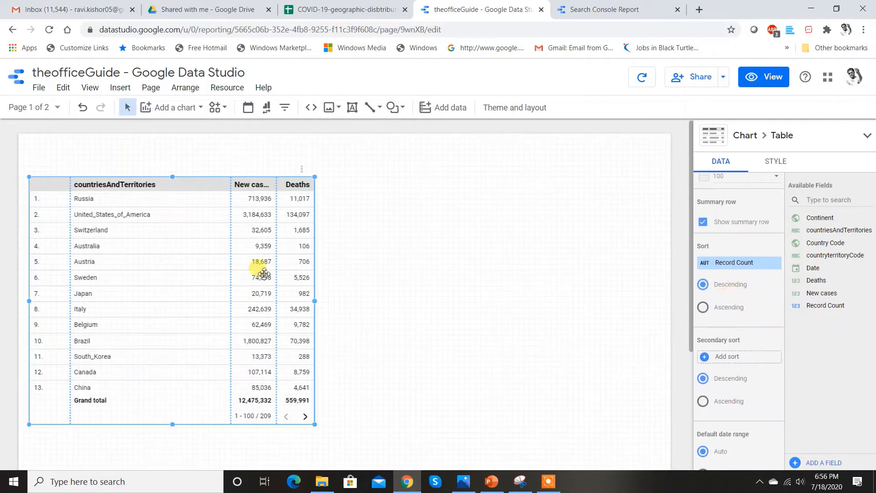
click(745, 265)
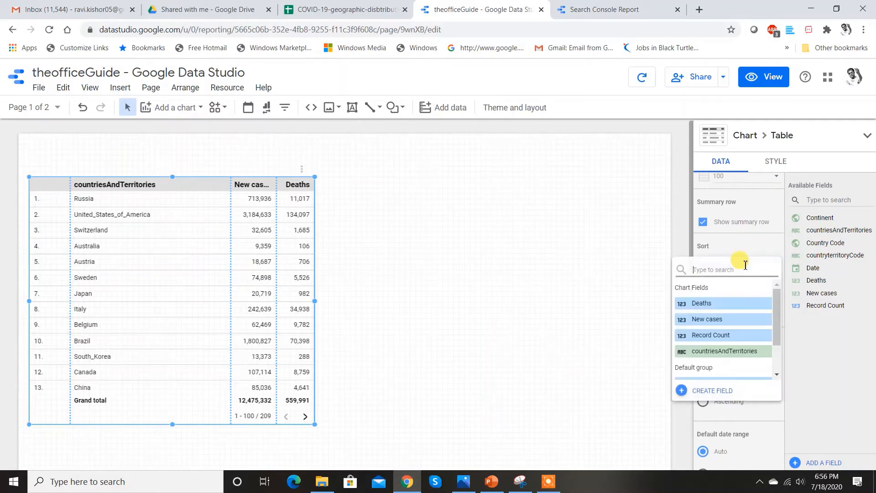
click(726, 325)
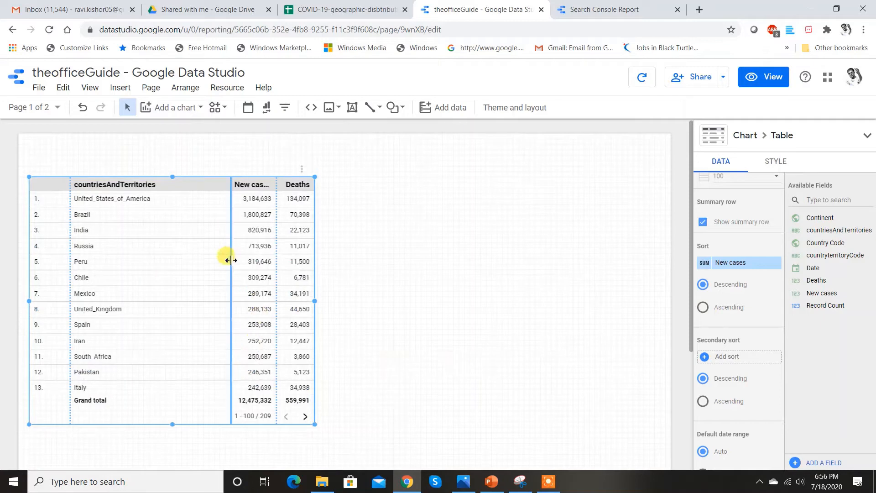
Step: Narrow the countriesAndTerritories and New cases columns so the full headers fit, and make the table slightly taller
drag(229, 259, 175, 260)
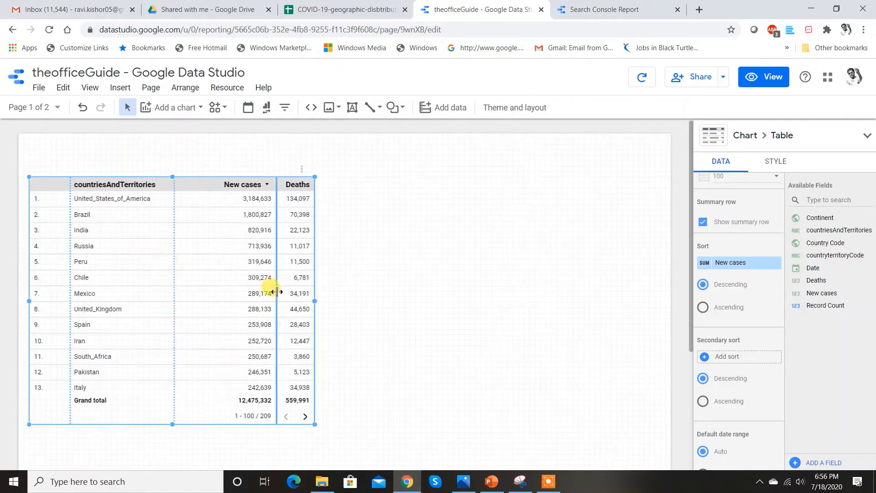
drag(277, 291, 239, 285)
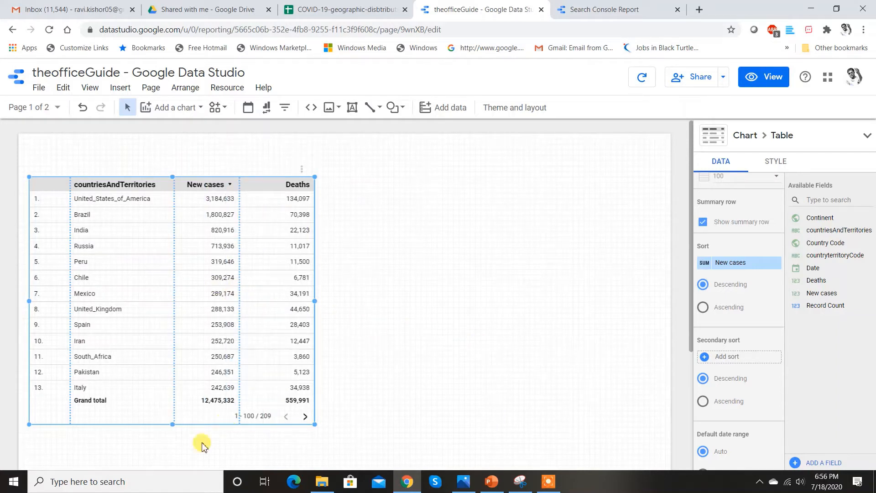
scroll(320, 315, down, 1)
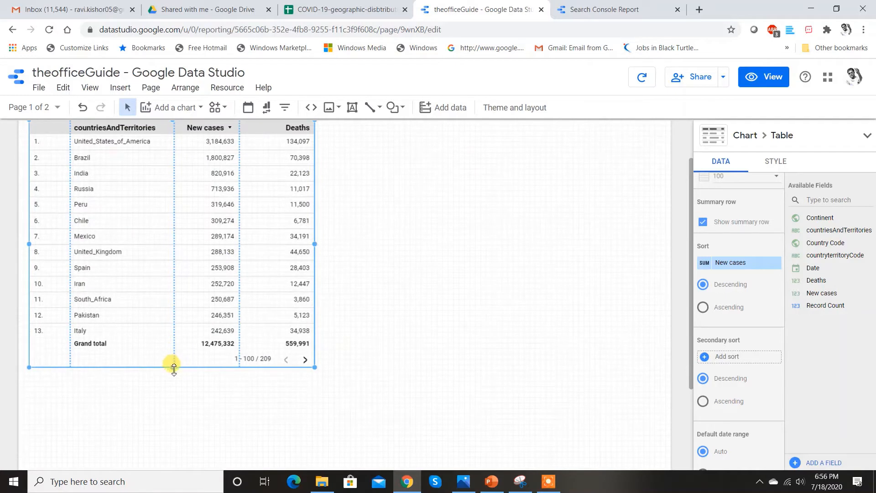
drag(173, 368, 171, 379)
scroll(721, 358, up, 5)
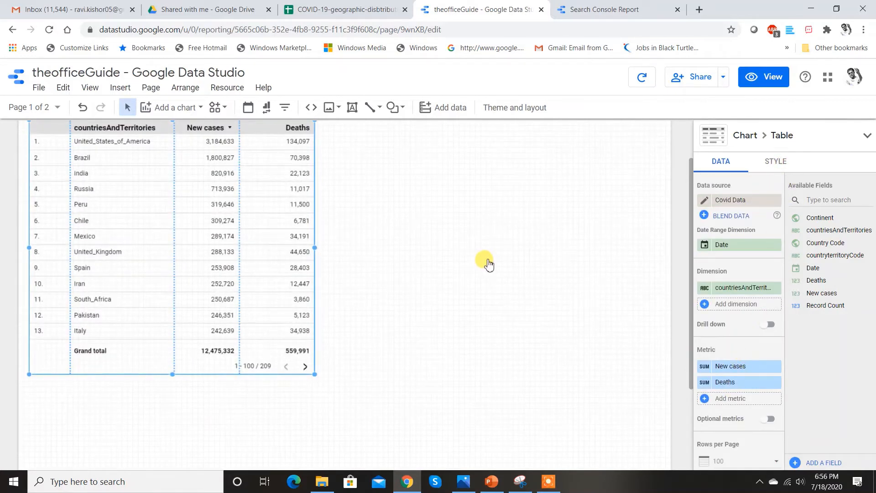
Step: Set the table's header background color to blue
click(780, 163)
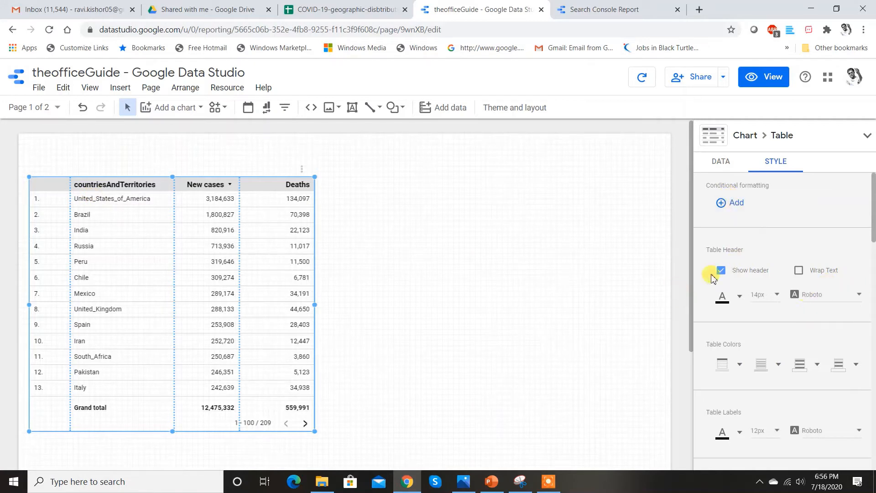
scroll(771, 260, down, 2)
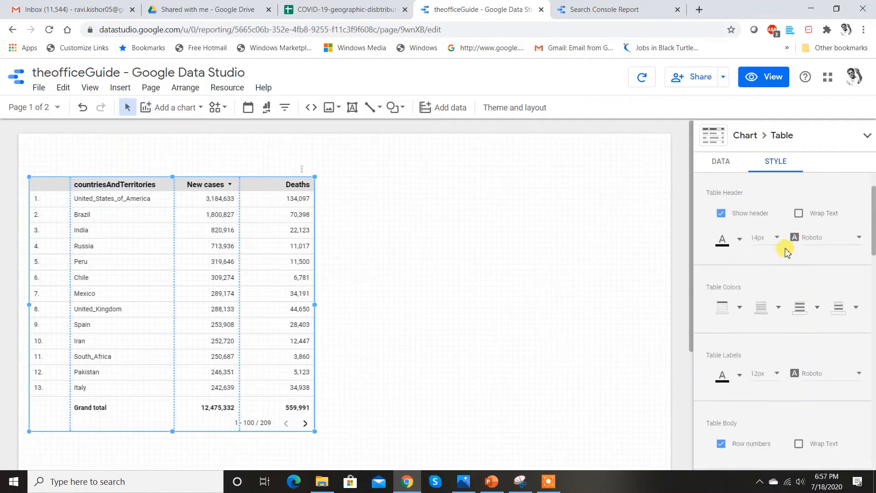
click(722, 214)
click(740, 307)
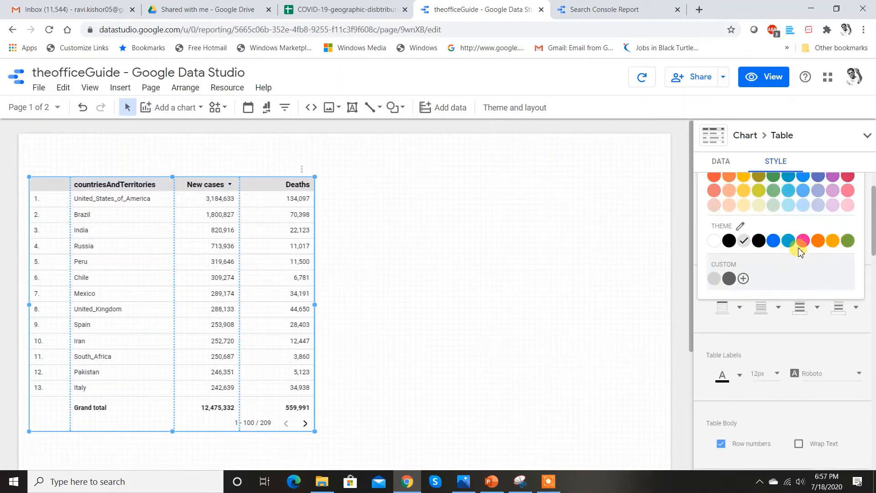
scroll(804, 251, up, 2)
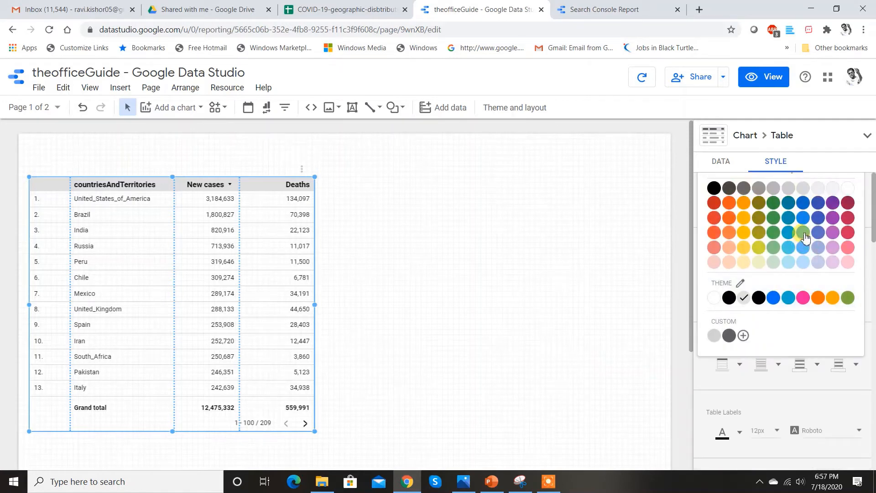
click(804, 234)
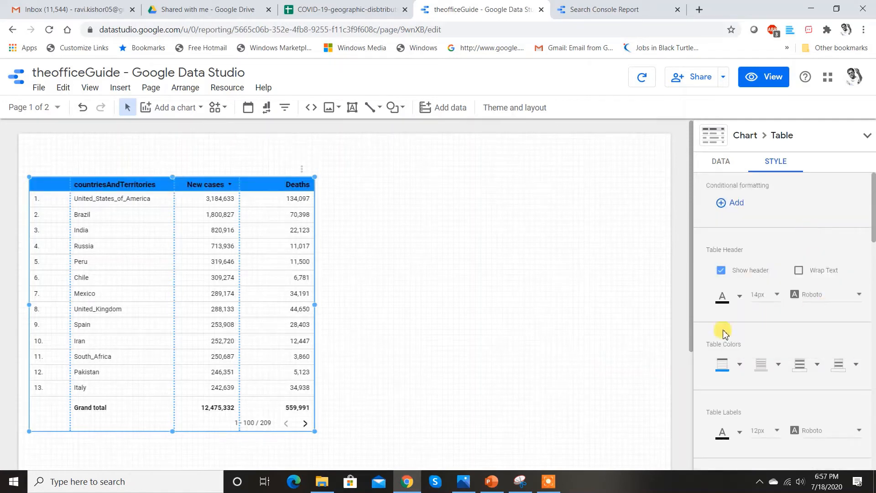
scroll(818, 332, down, 4)
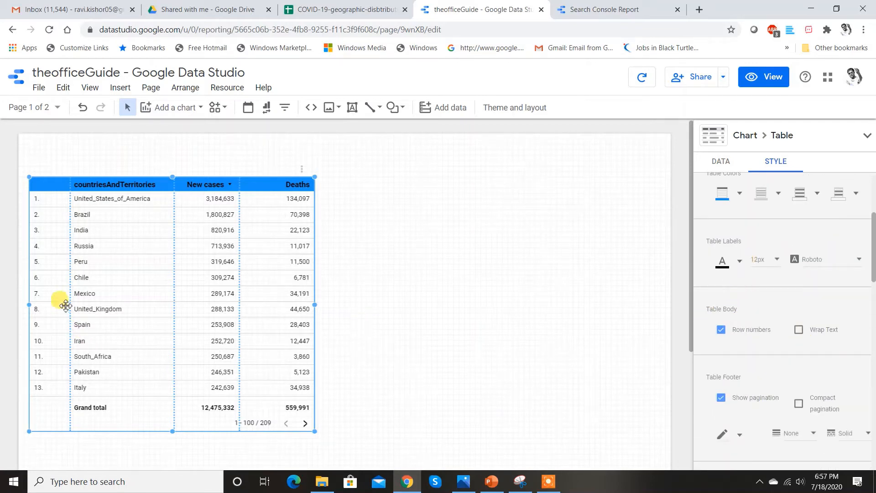
Step: Try orange as the table labels' font color and set it back to black
click(738, 265)
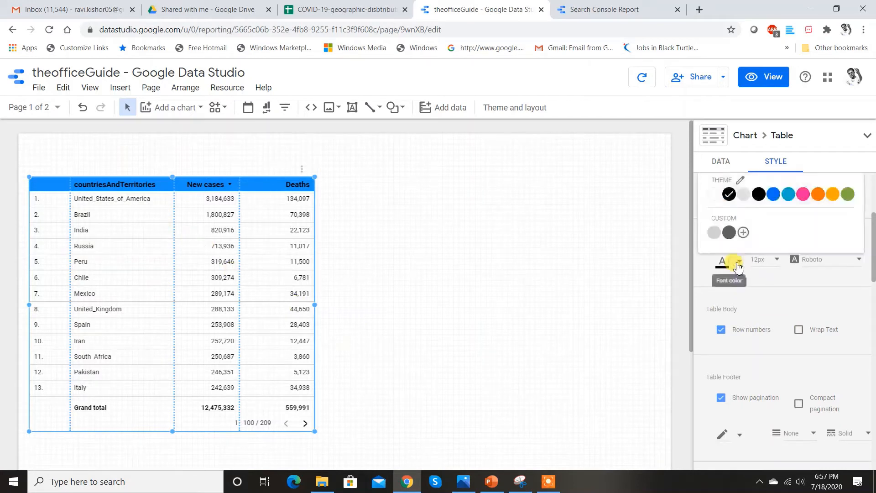
click(831, 197)
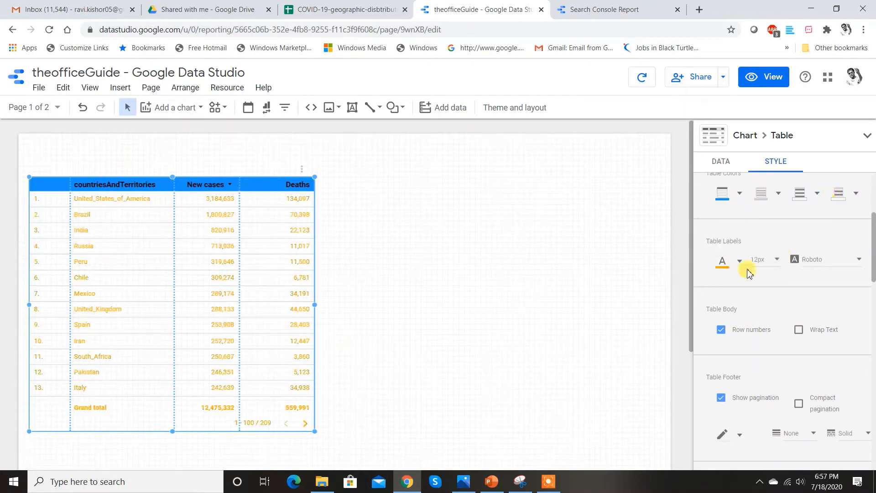
click(740, 263)
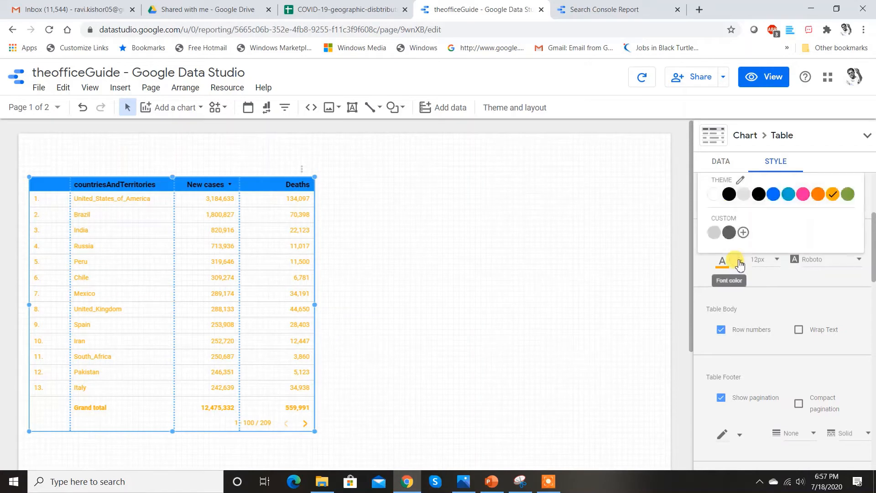
click(759, 198)
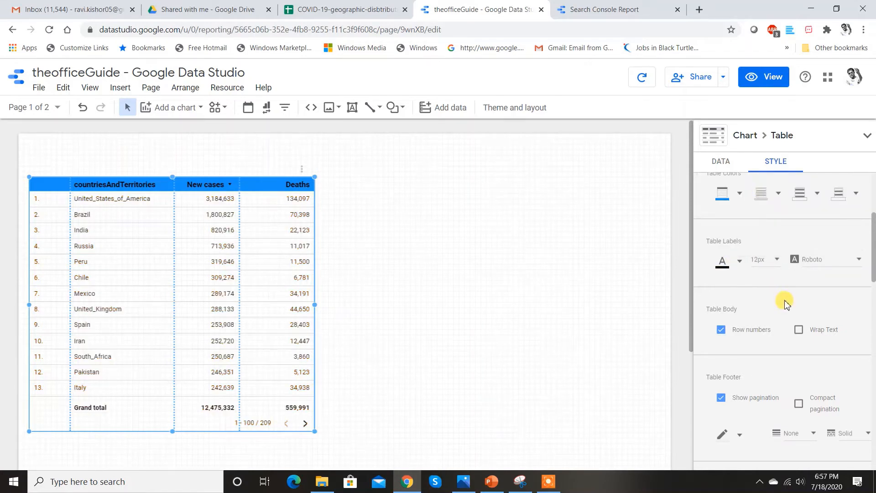
Step: Narrow the table's row-number column, keeping row numbers enabled
scroll(787, 303, down, 2)
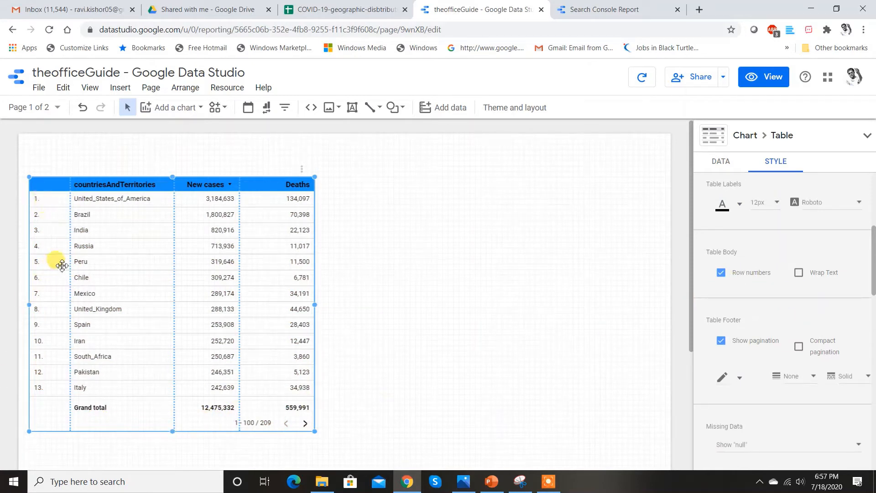
drag(72, 269, 57, 267)
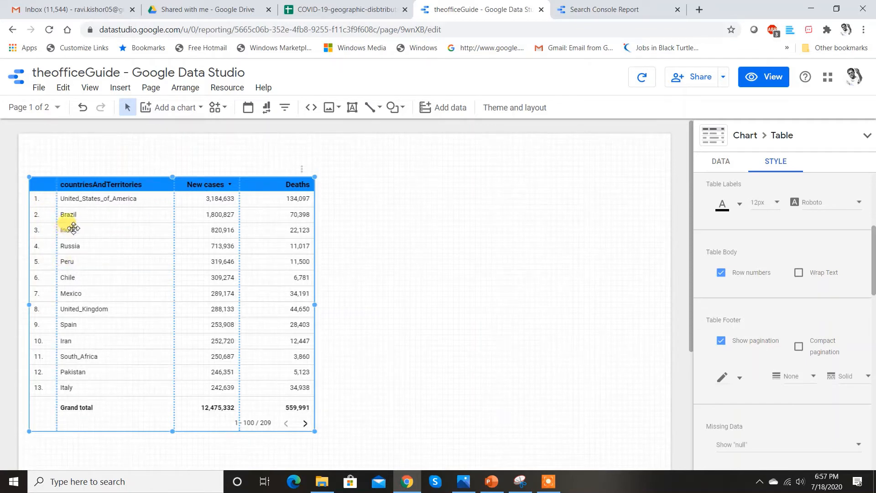
click(722, 274)
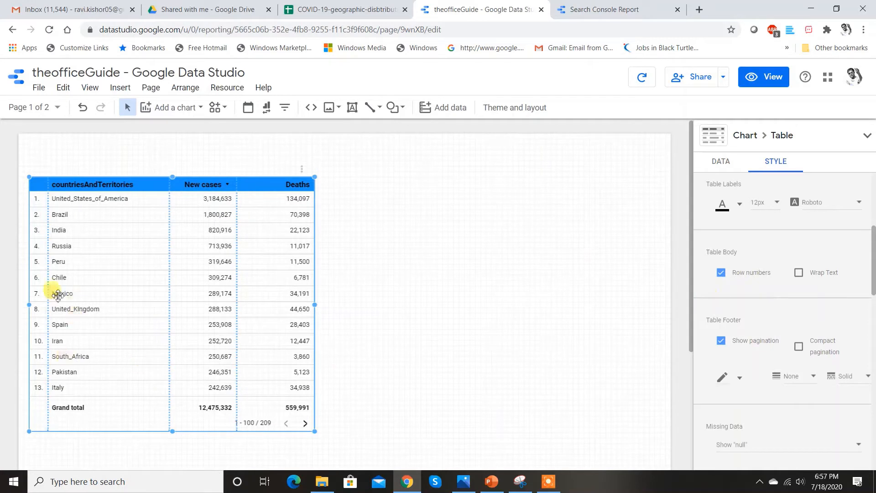
drag(49, 280, 54, 281)
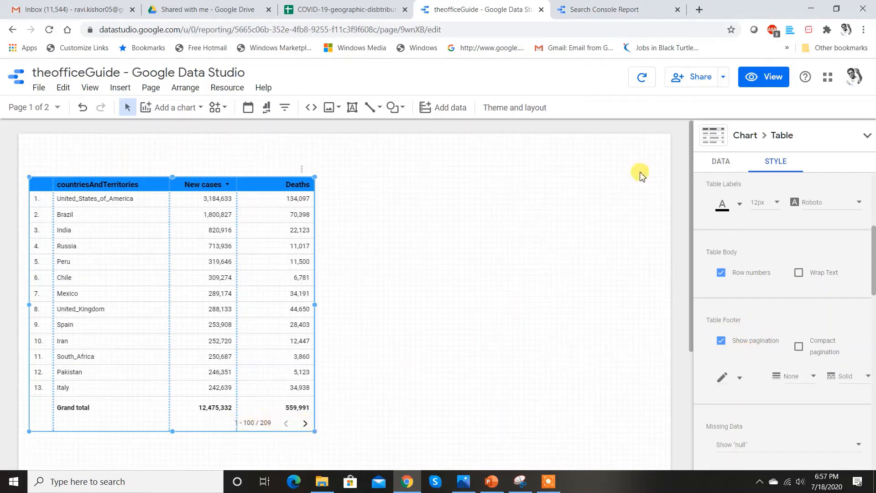
Step: Preview the report in view mode, page forward through the table's rows, and return to editing
click(771, 78)
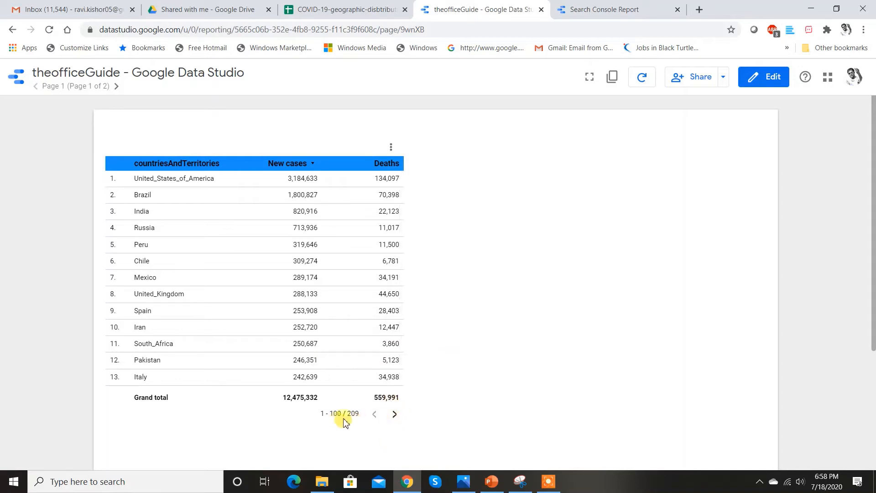
click(395, 414)
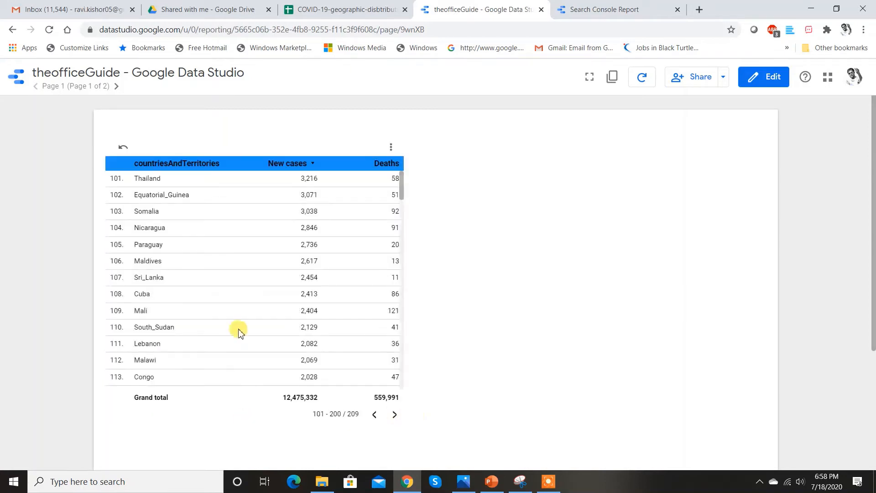
click(758, 79)
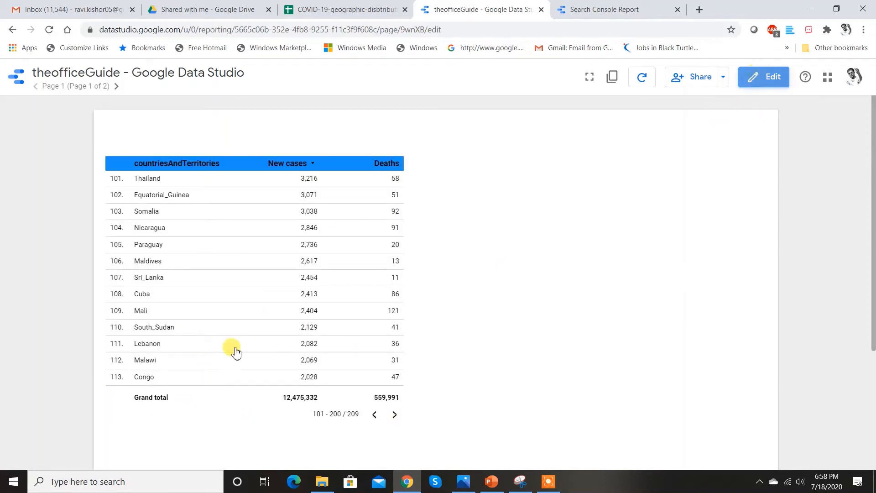
Step: Turn off the country table's pagination and display missing data as "-"
click(236, 349)
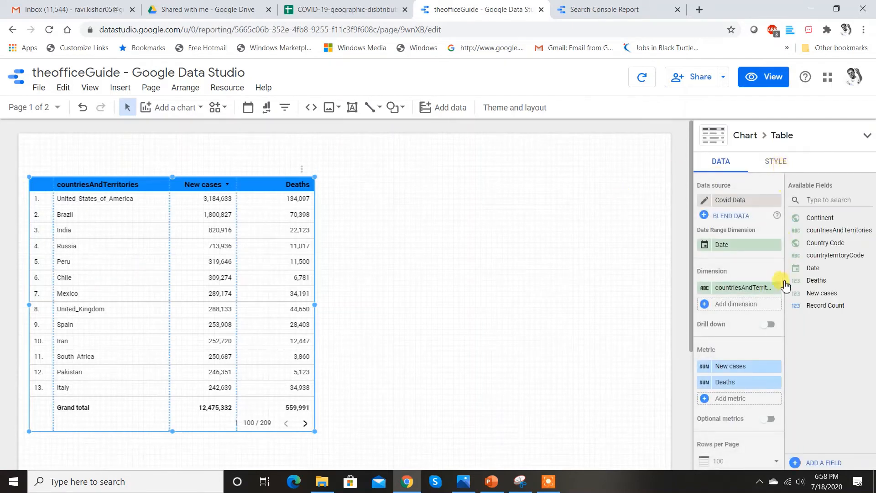
click(778, 165)
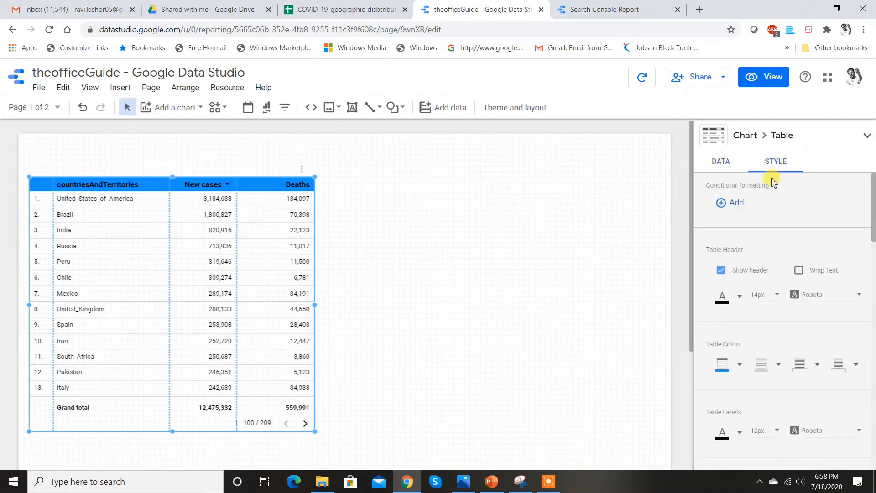
scroll(783, 290, down, 5)
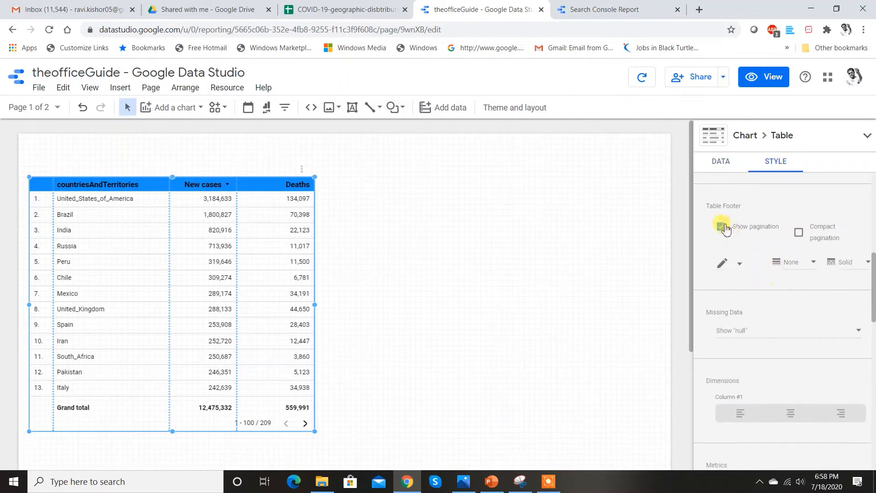
click(730, 246)
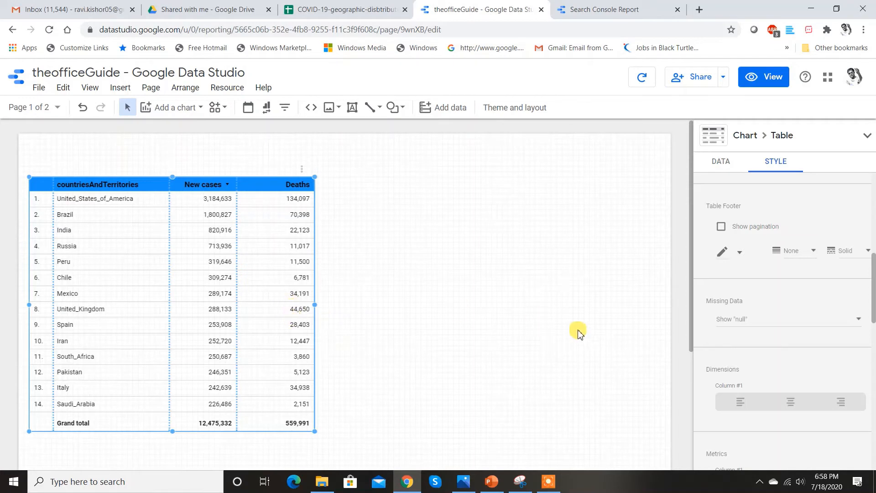
click(750, 322)
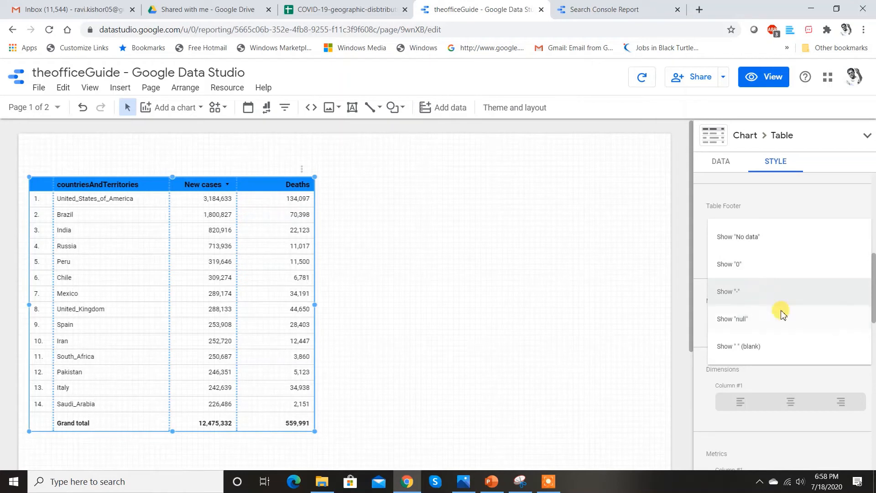
click(772, 299)
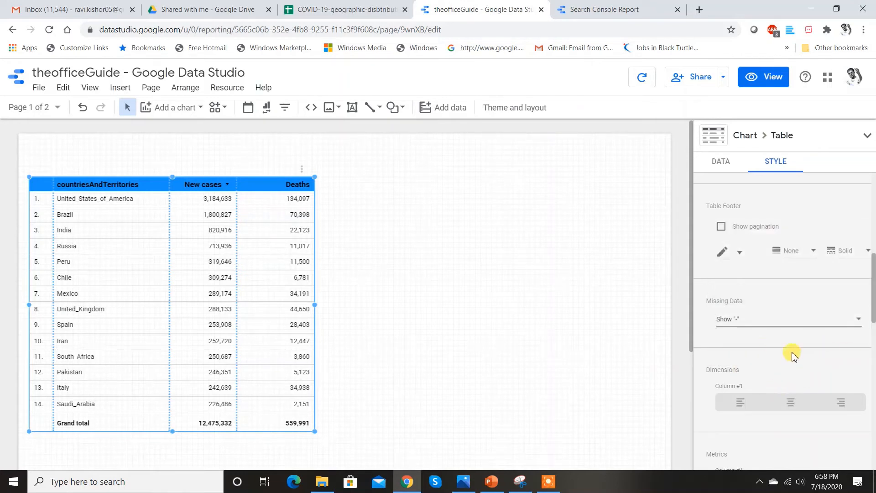
Step: Display the table's first metric column, New cases, as bars instead of numbers
scroll(793, 355, down, 4)
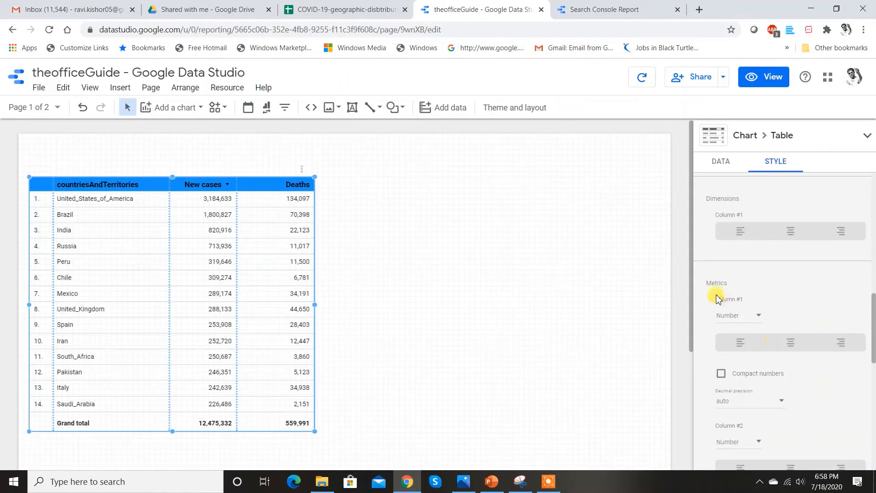
click(720, 163)
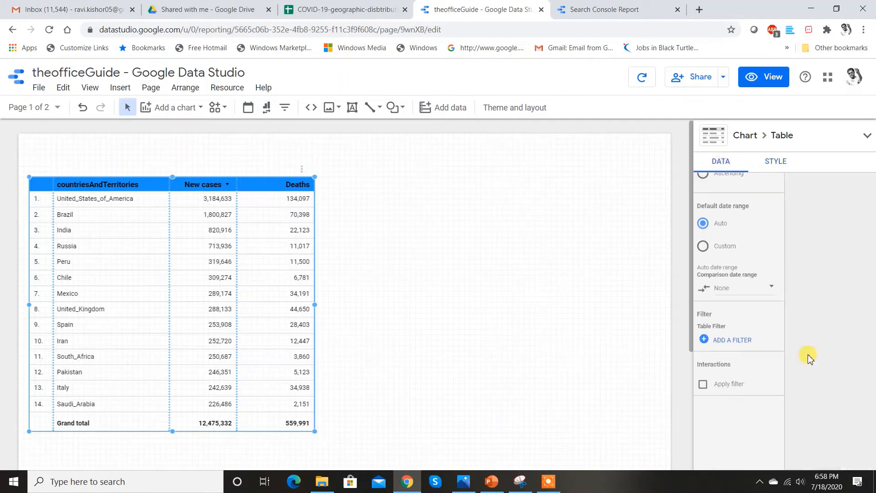
scroll(729, 331, up, 6)
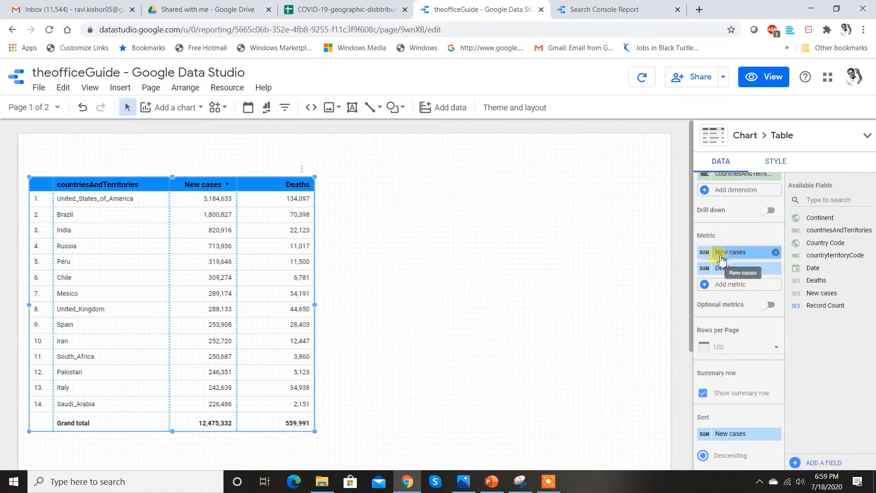
click(781, 162)
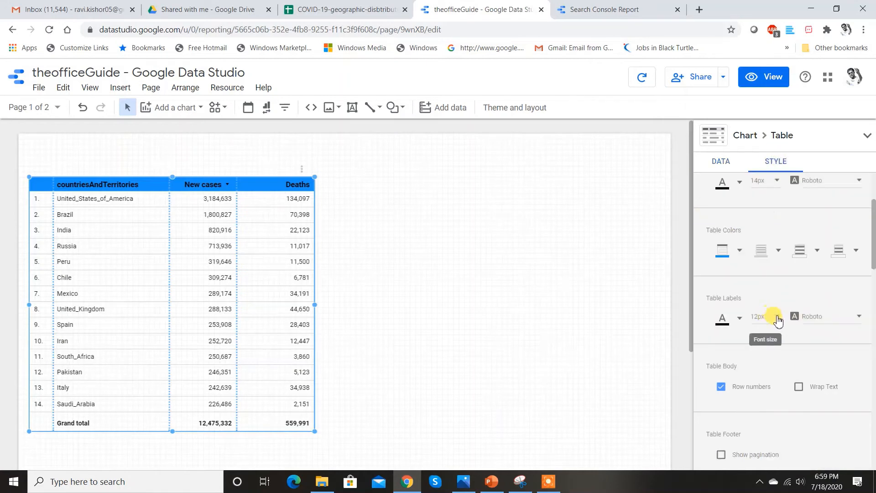
scroll(778, 322, down, 4)
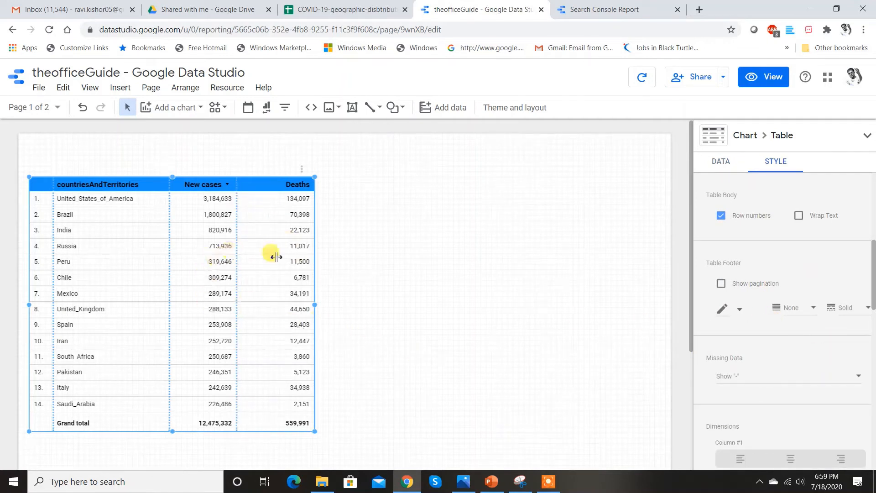
scroll(779, 354, down, 4)
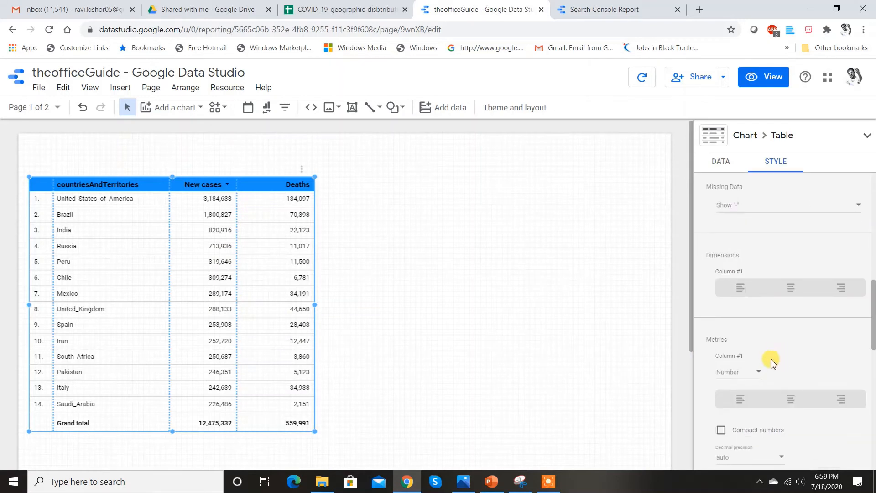
scroll(772, 356, down, 4)
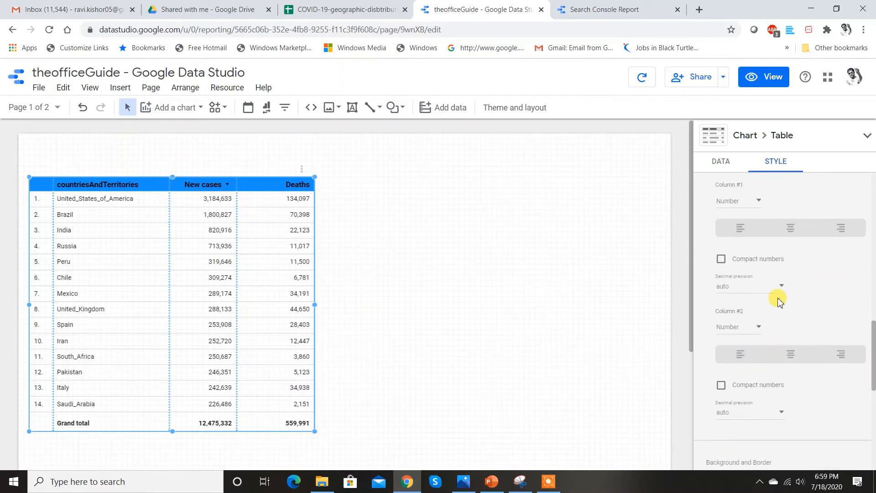
click(769, 209)
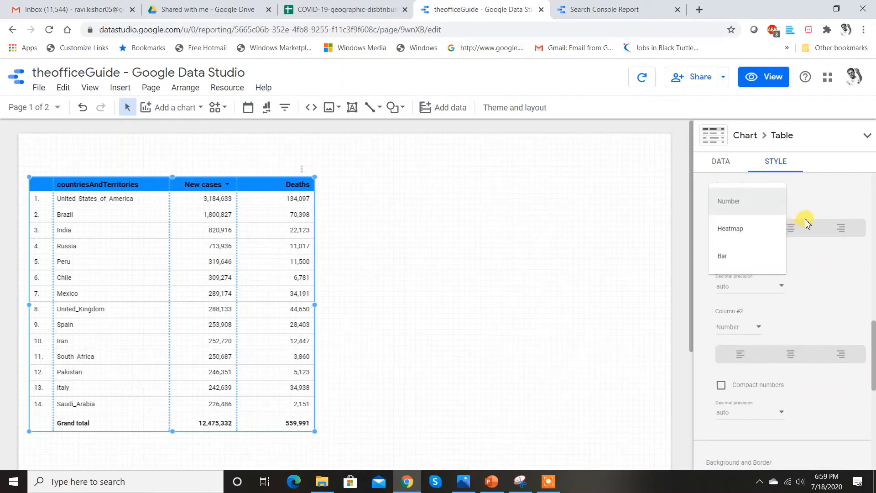
click(756, 259)
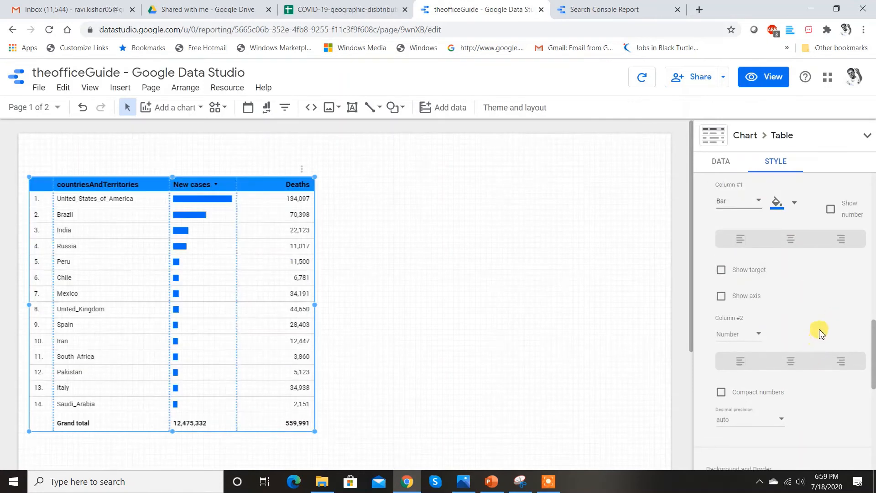
Step: Try showing the numbers beside the New cases bars, hide them again, and color the bars amber
scroll(838, 296, up, 1)
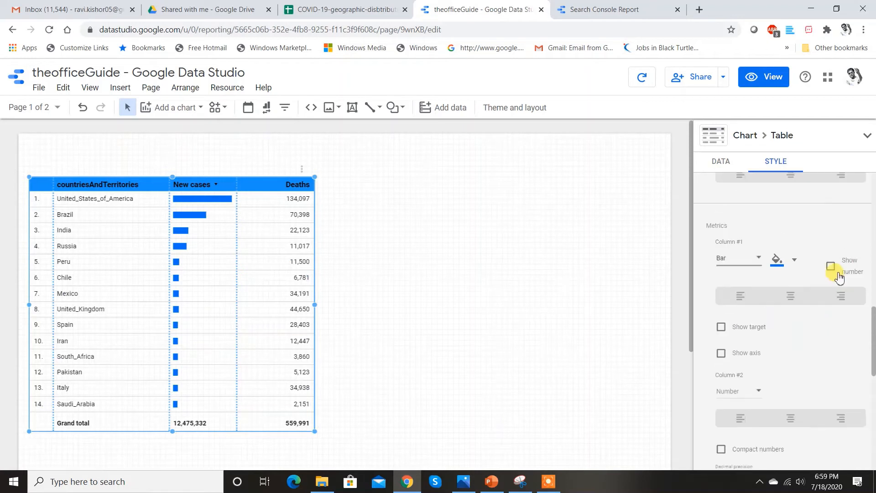
click(831, 267)
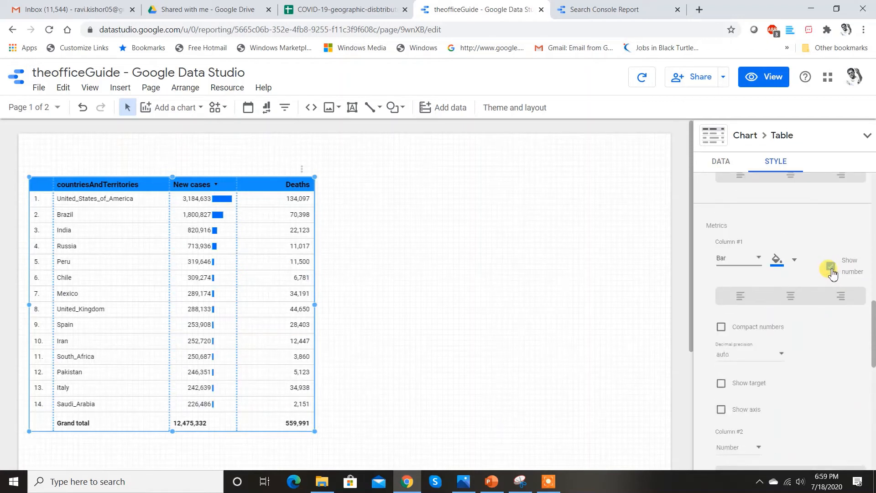
click(831, 269)
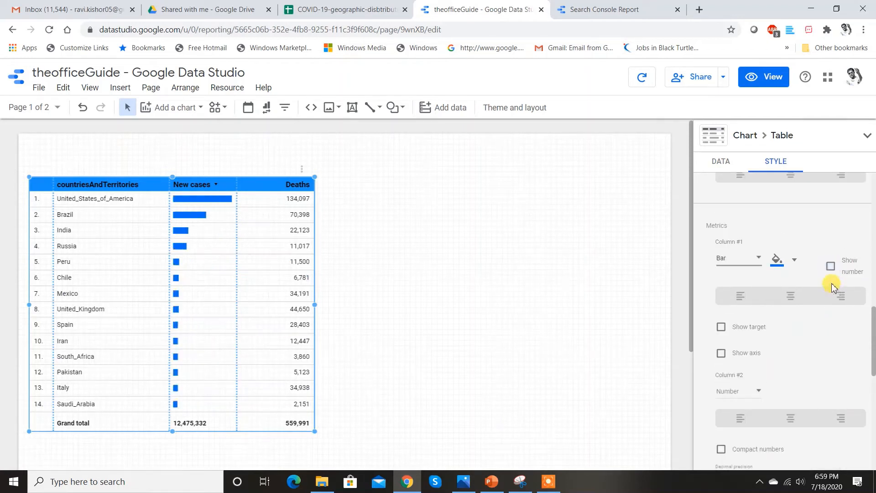
click(796, 261)
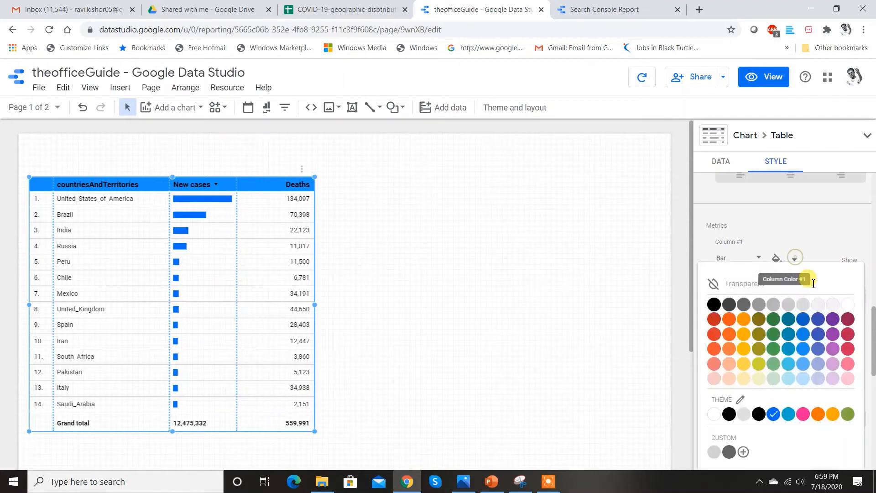
click(751, 351)
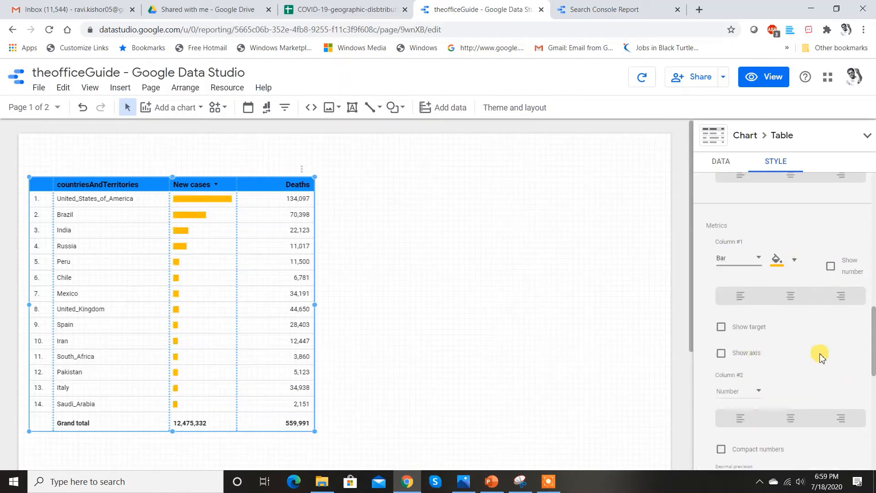
Step: Display the table's second metric column, Deaths, as a heatmap
scroll(810, 359, down, 1)
scroll(815, 362, down, 1)
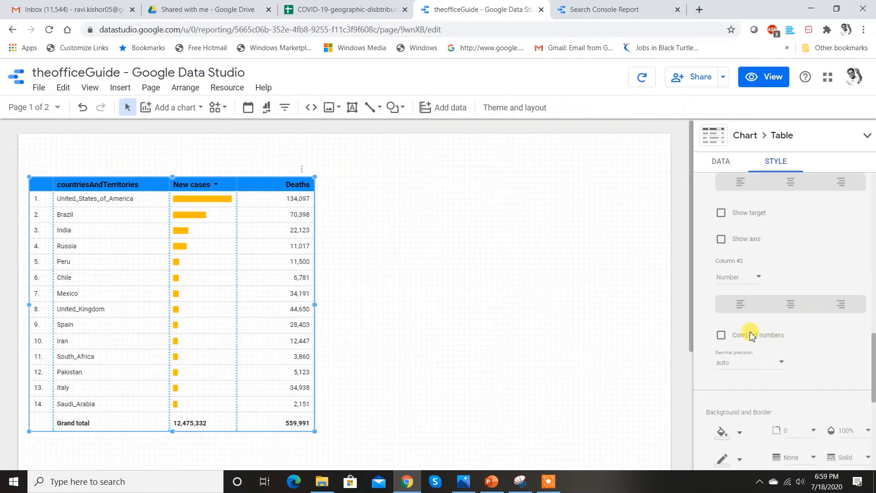
click(753, 281)
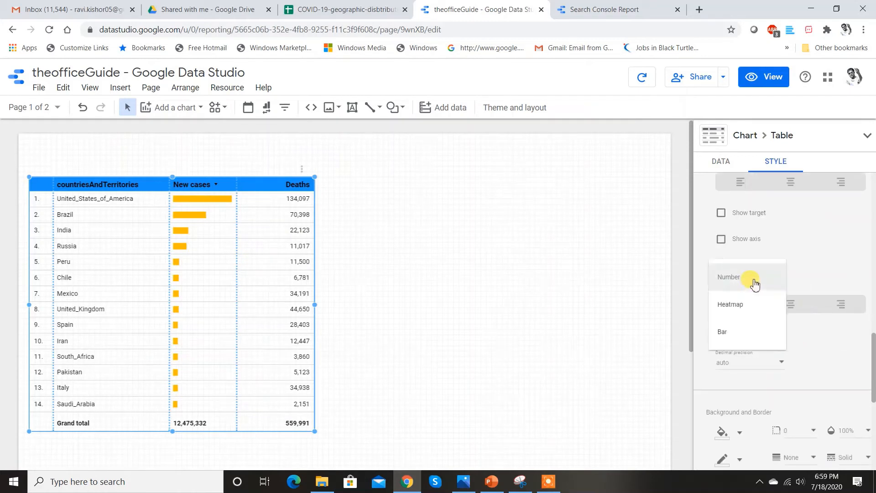
click(829, 279)
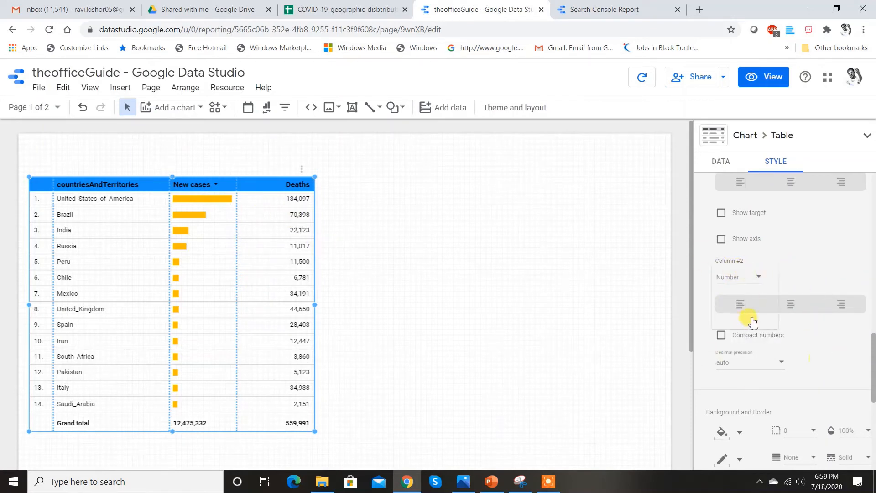
click(757, 280)
click(758, 315)
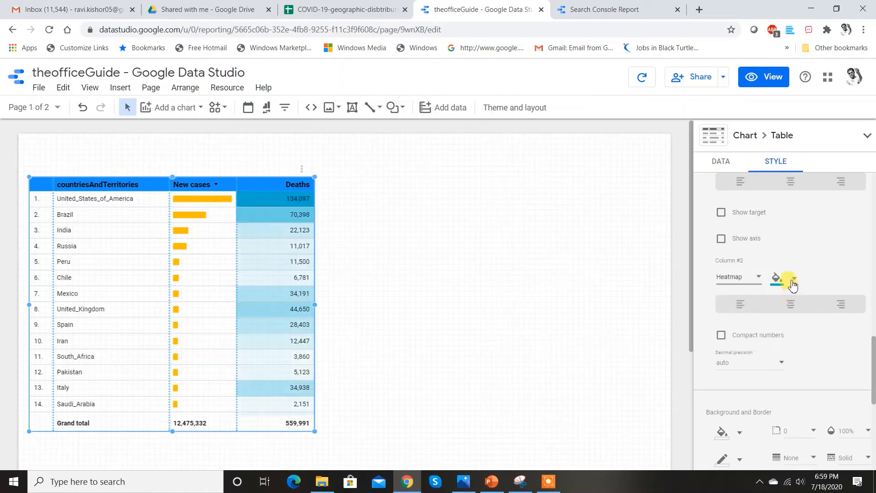
Step: Color the Deaths column's heatmap orange, then check the remaining style settings and deselect the table
click(793, 286)
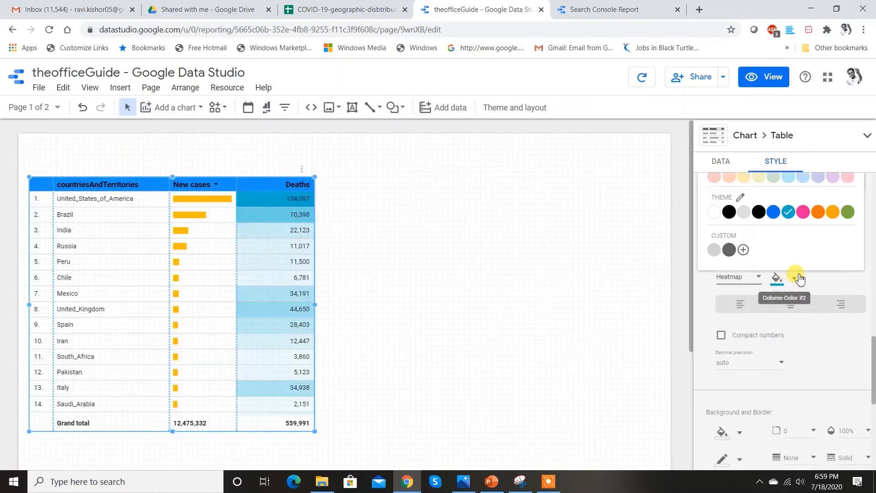
scroll(801, 279, down, 5)
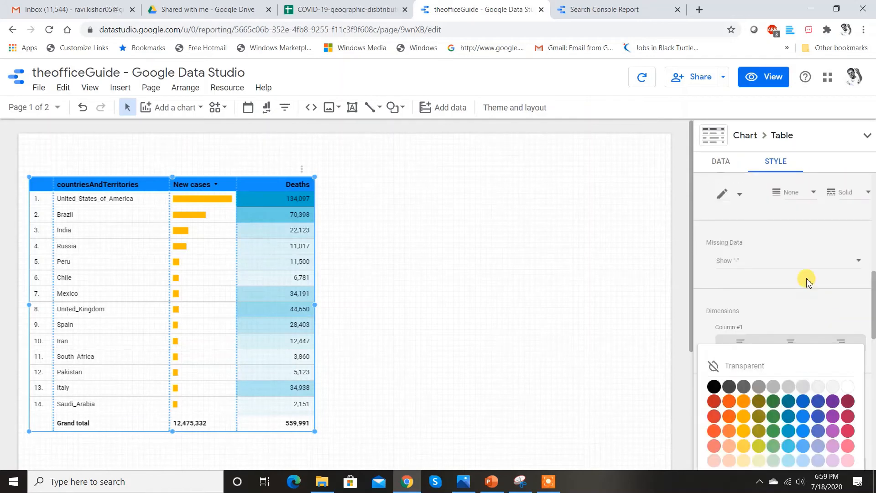
click(730, 431)
scroll(798, 402, down, 2)
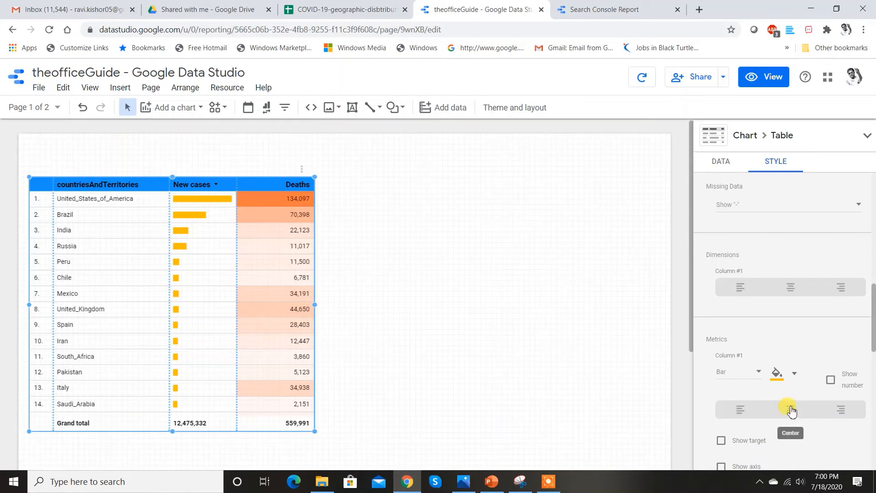
scroll(808, 397, down, 6)
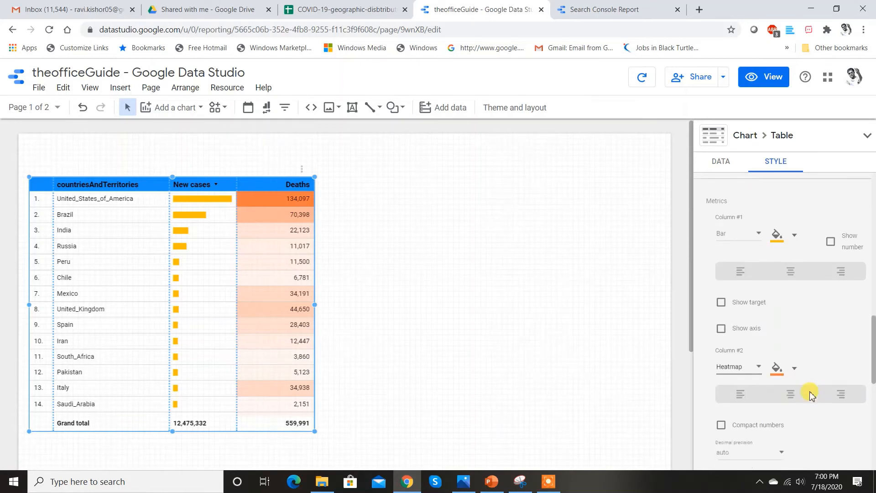
scroll(815, 340, down, 4)
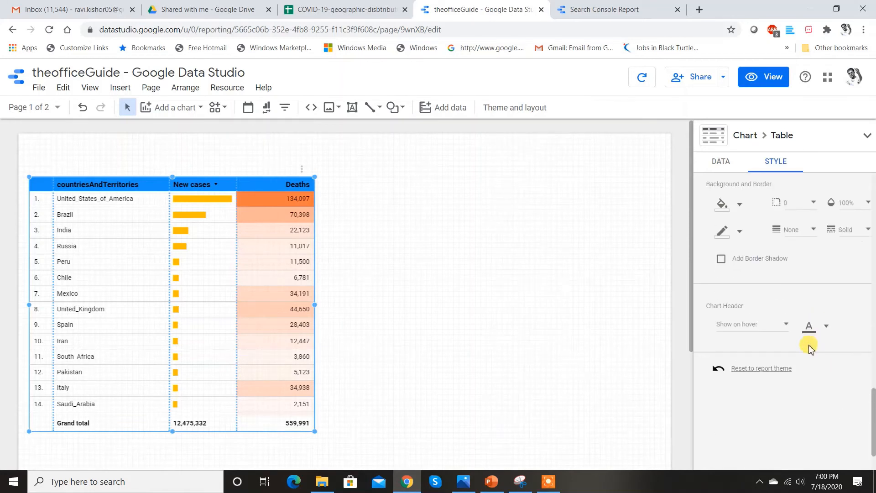
scroll(808, 347, up, 5)
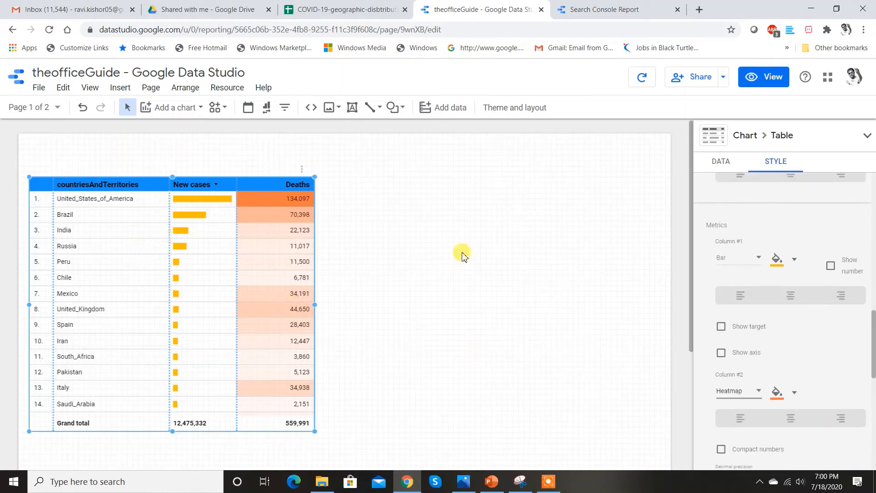
click(550, 257)
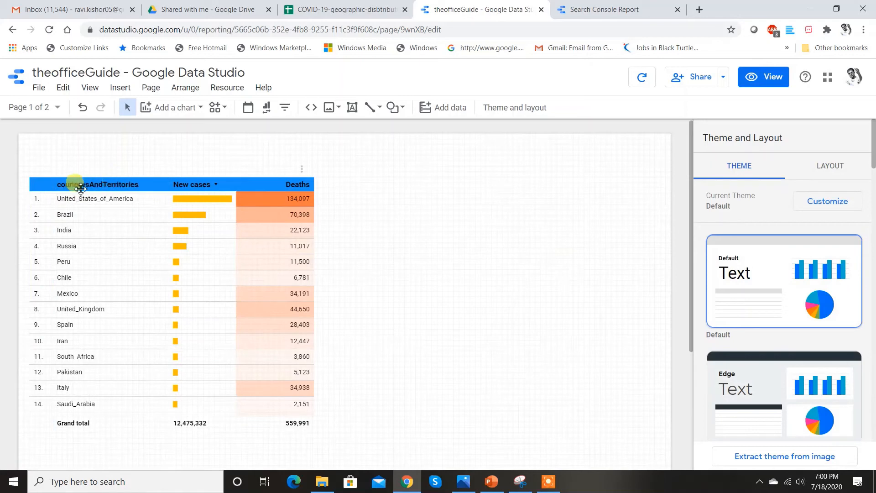
Step: Rename the countriesAndTerritories field to Country in the table's Covid Data source
click(151, 183)
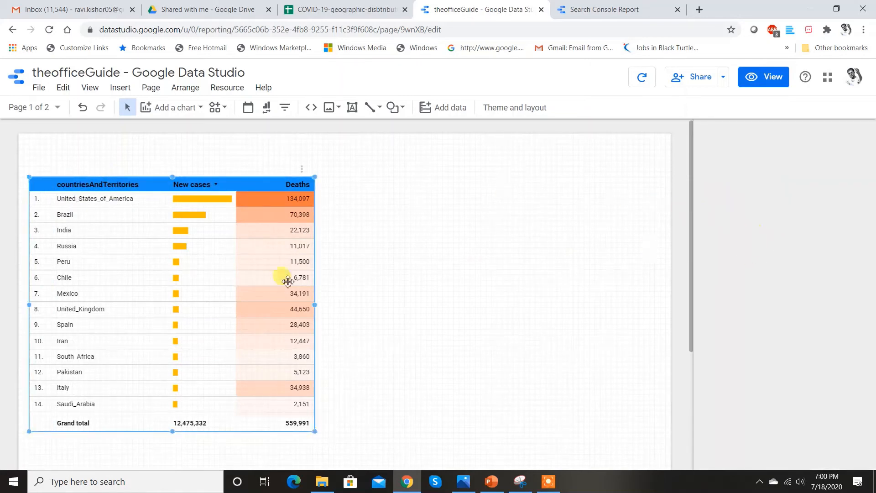
click(190, 233)
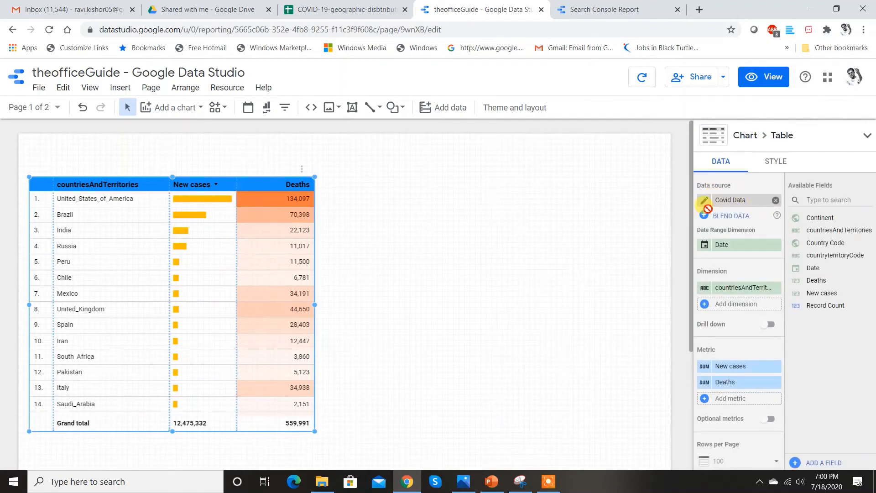
click(704, 201)
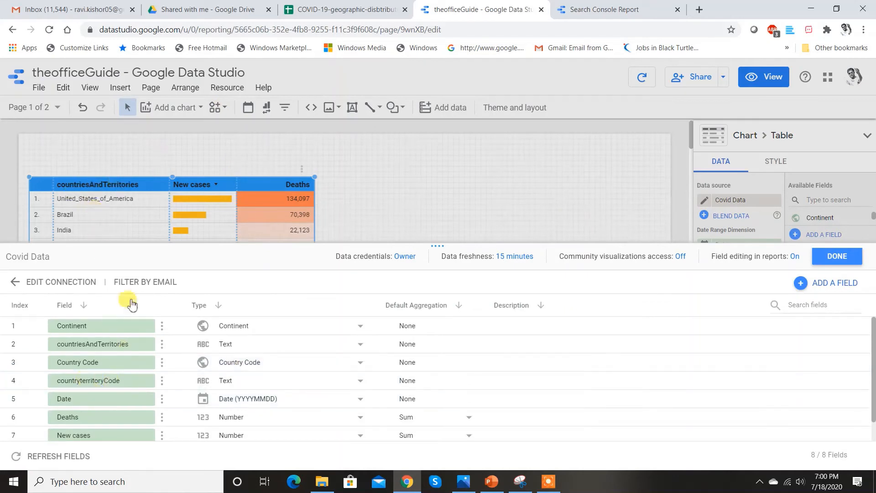
click(139, 344)
double_click(139, 344)
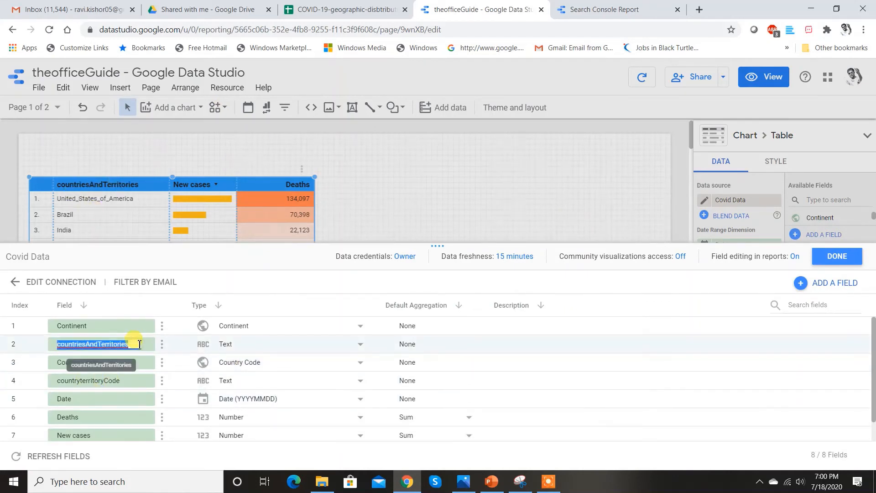
text(Country)
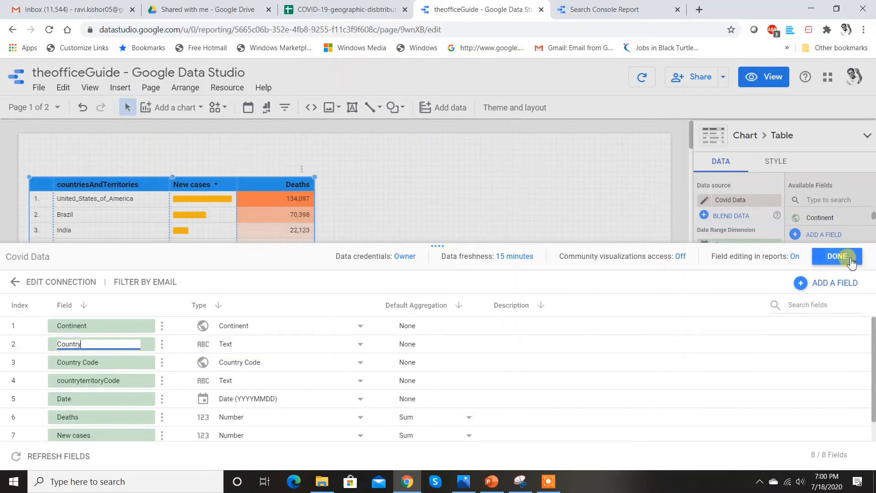
click(837, 256)
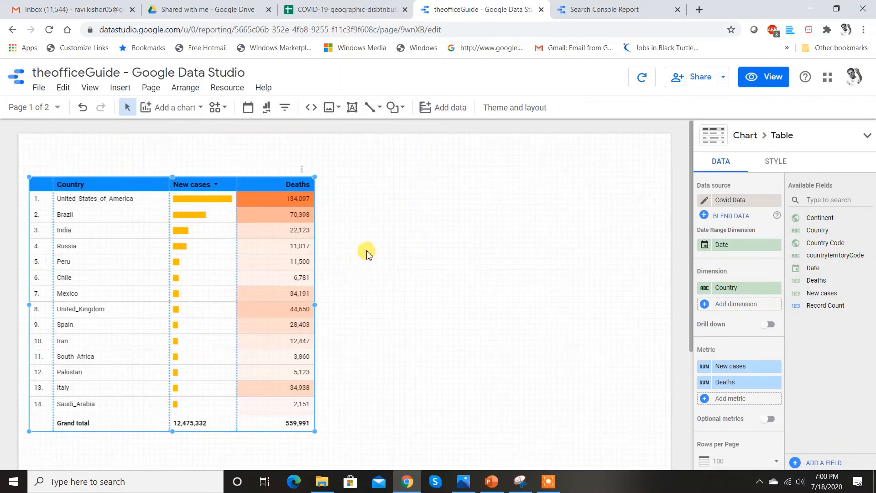
Step: Insert a geo map beside the country table and enlarge it to about the table's height, filling the free page width
click(351, 9)
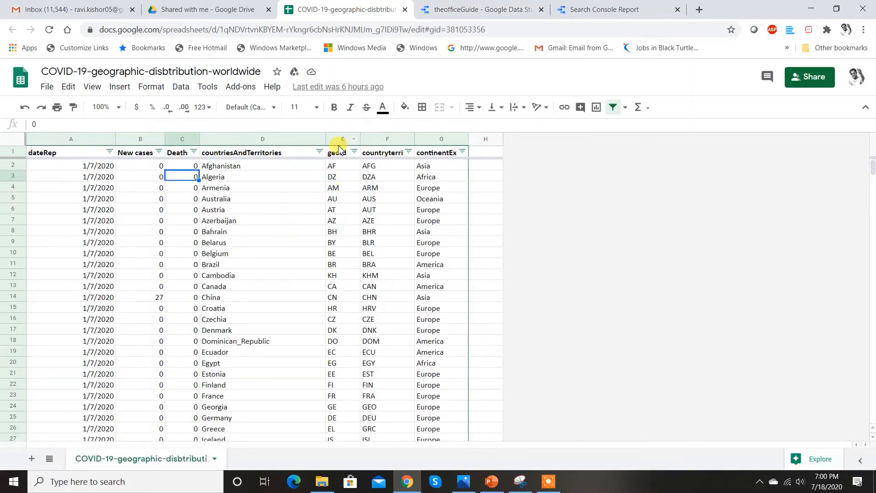
click(475, 10)
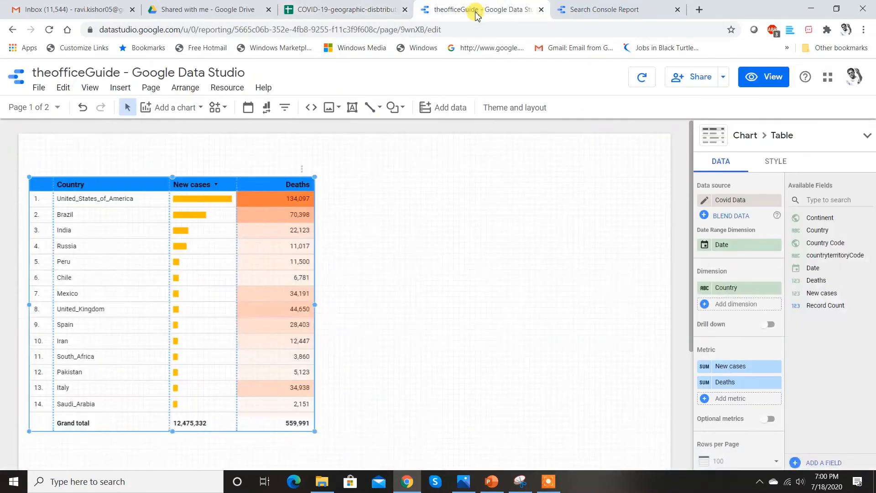
click(120, 87)
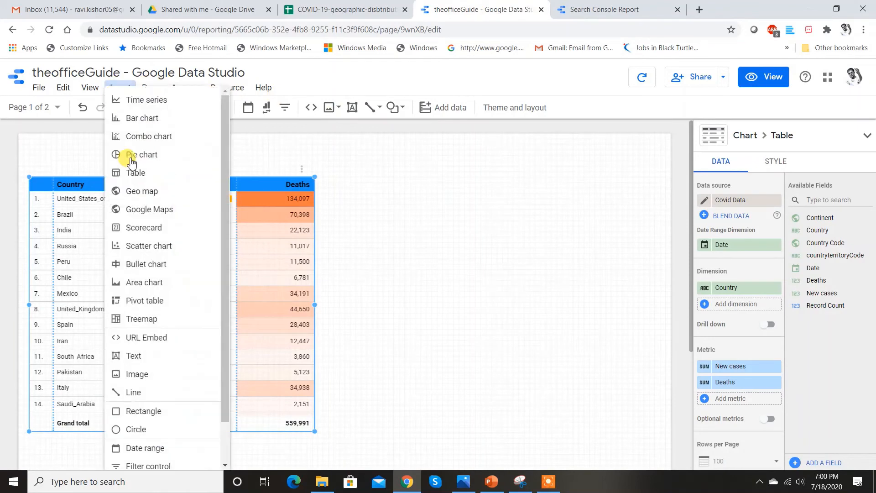
click(171, 194)
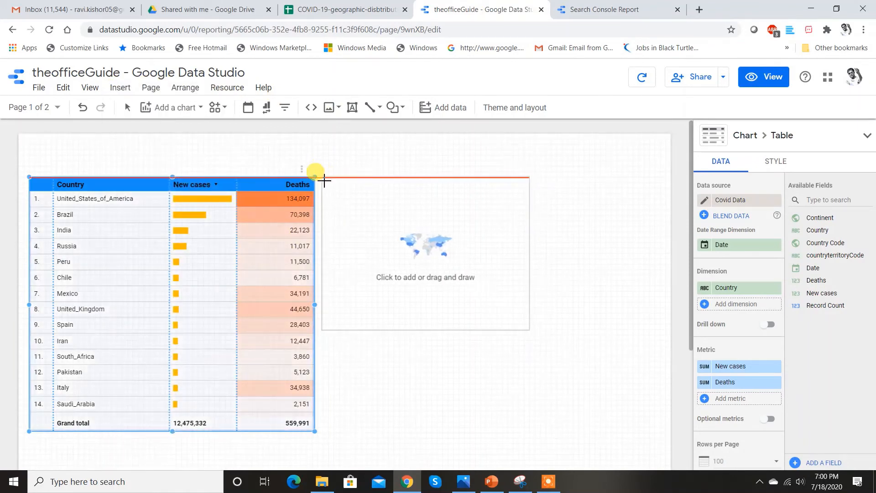
click(323, 178)
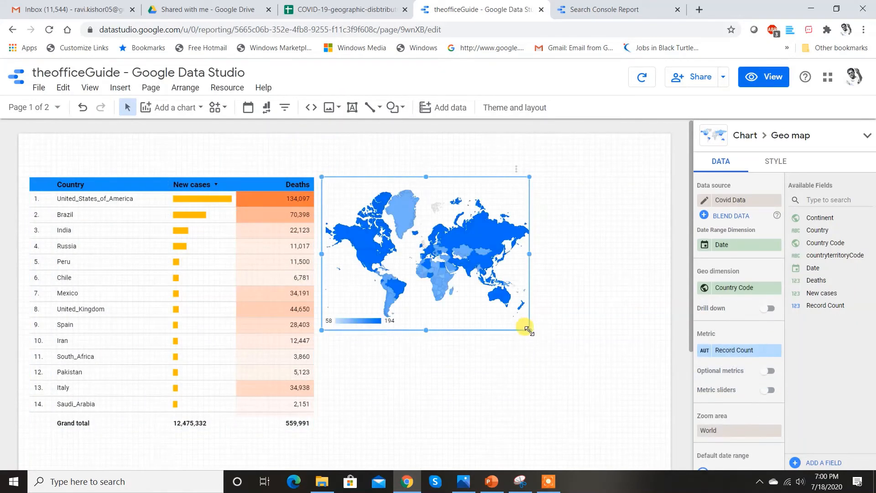
drag(527, 330, 660, 425)
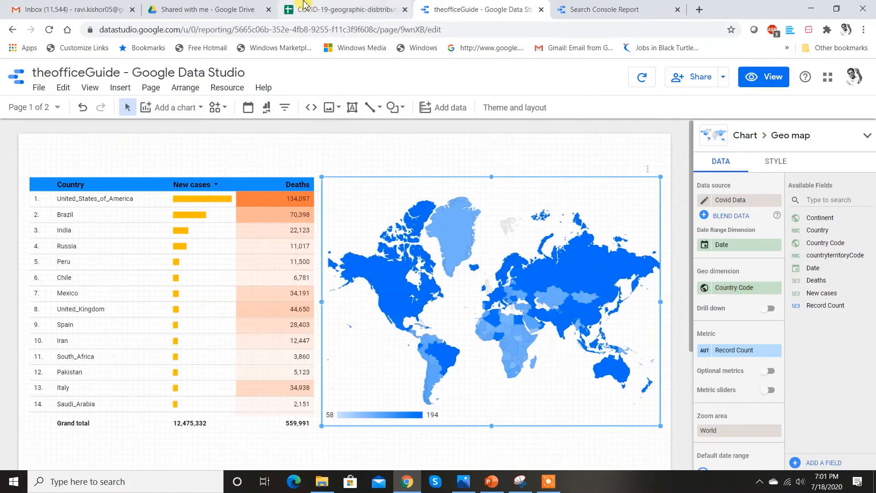
Step: Check the geoId column in the source Google Sheet and set the geo map's metric to Deaths
click(369, 8)
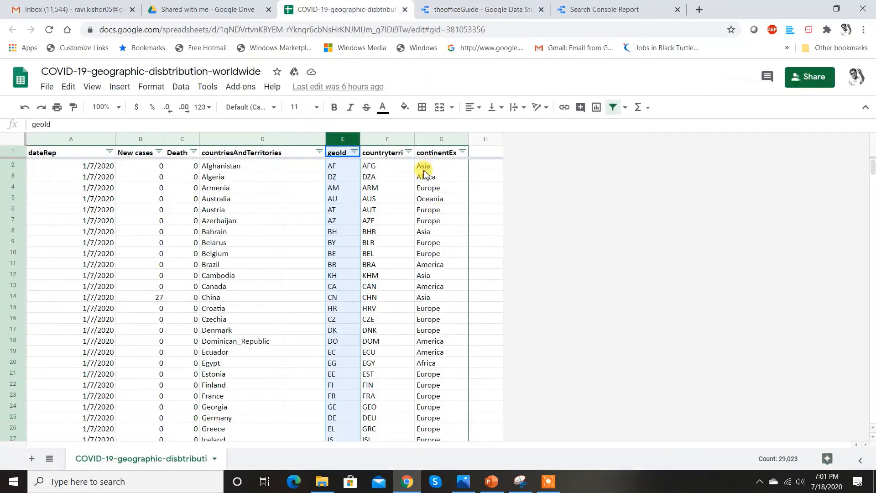
click(475, 9)
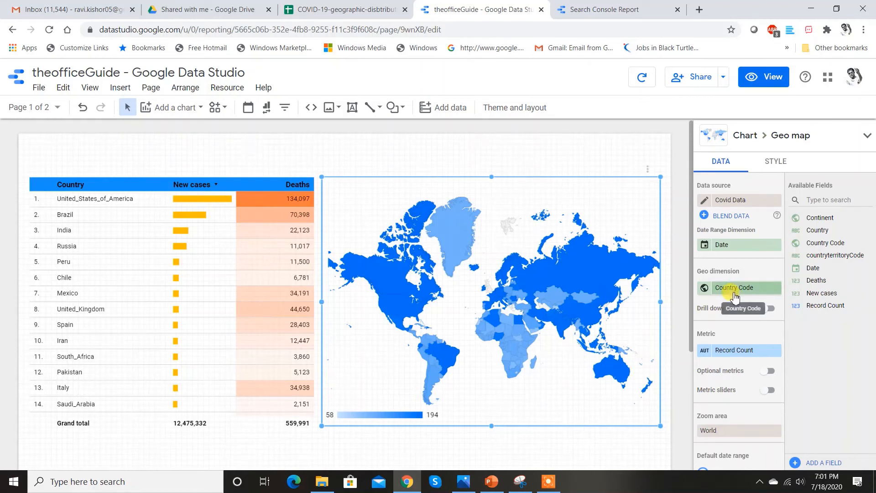
scroll(744, 351, down, 1)
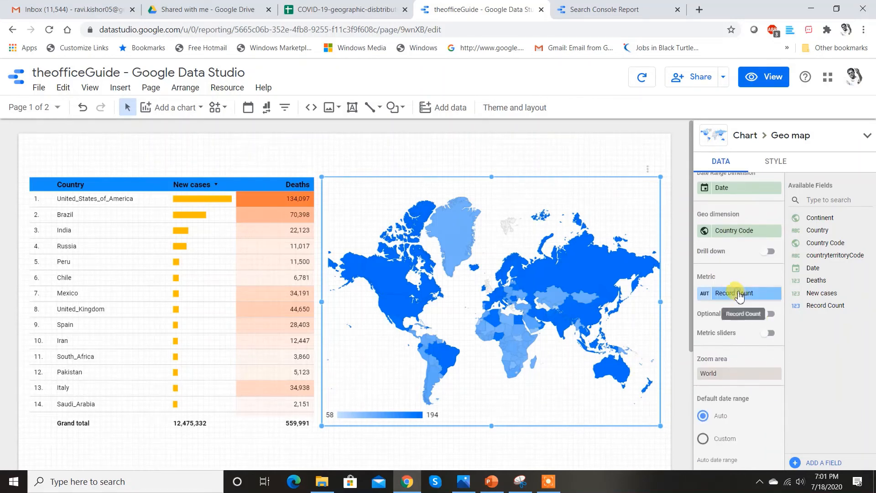
click(744, 295)
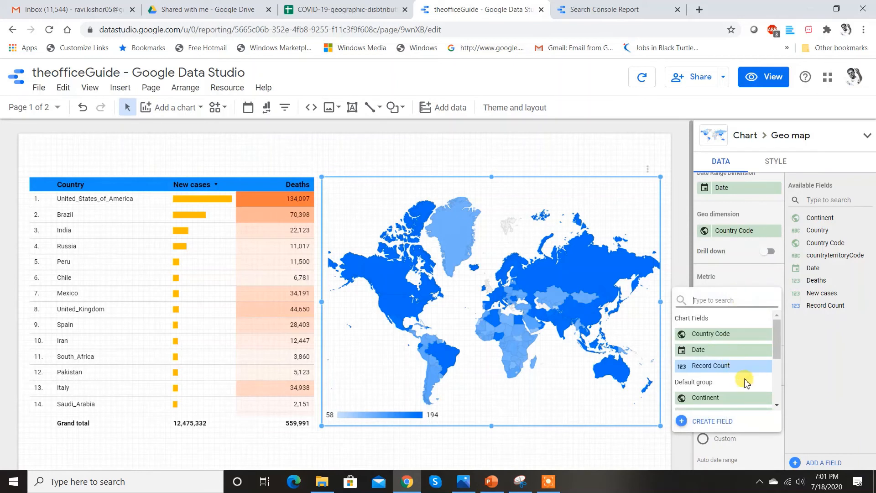
scroll(744, 375, down, 3)
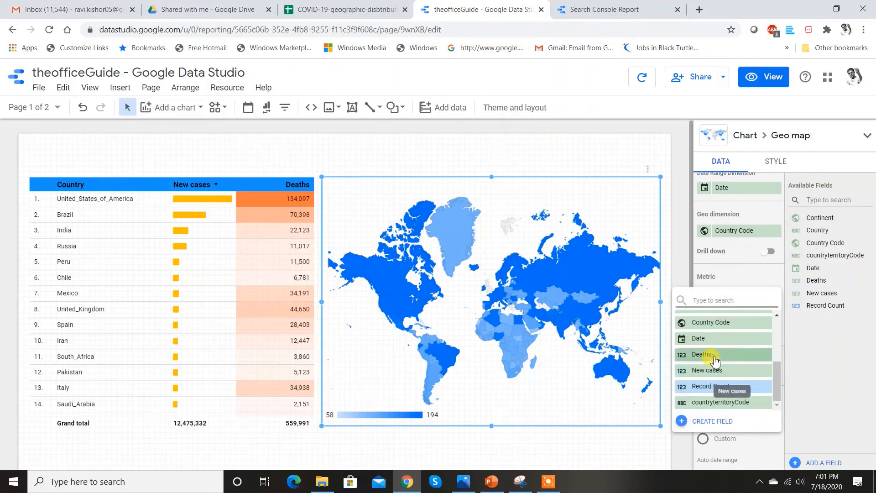
click(712, 355)
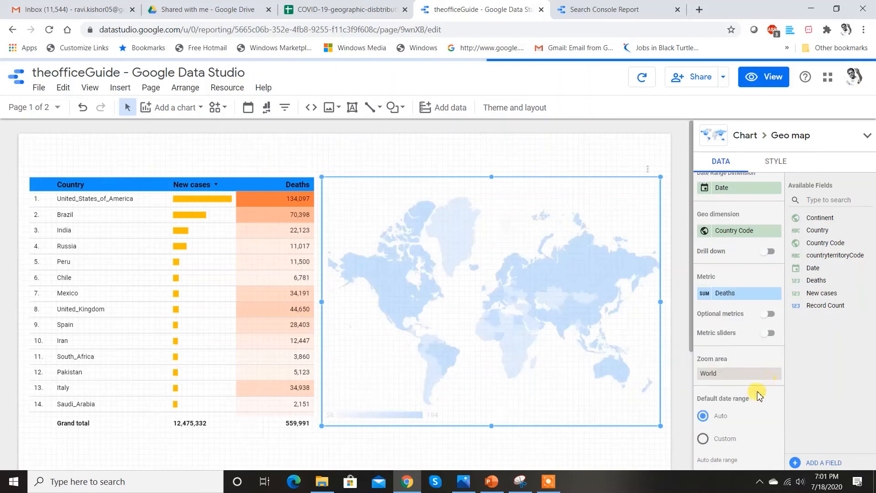
Step: Review the zoom areas available for the geo map and its filter and interaction settings
scroll(759, 396, down, 1)
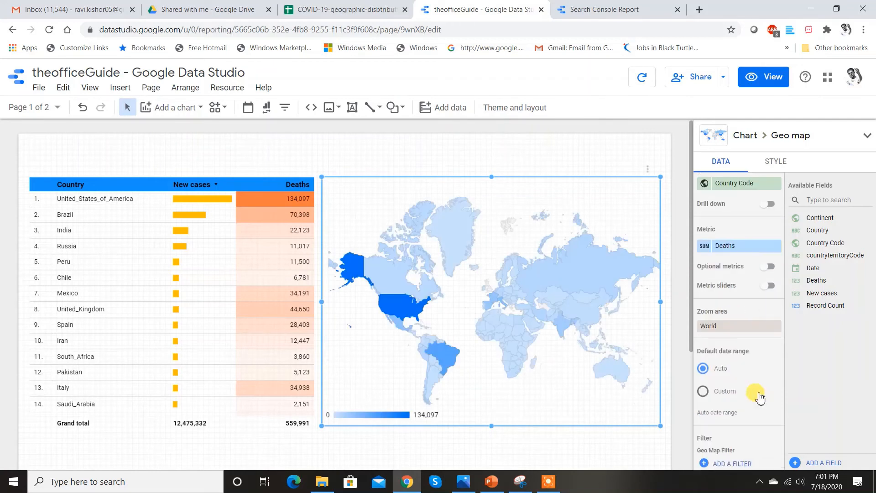
click(731, 317)
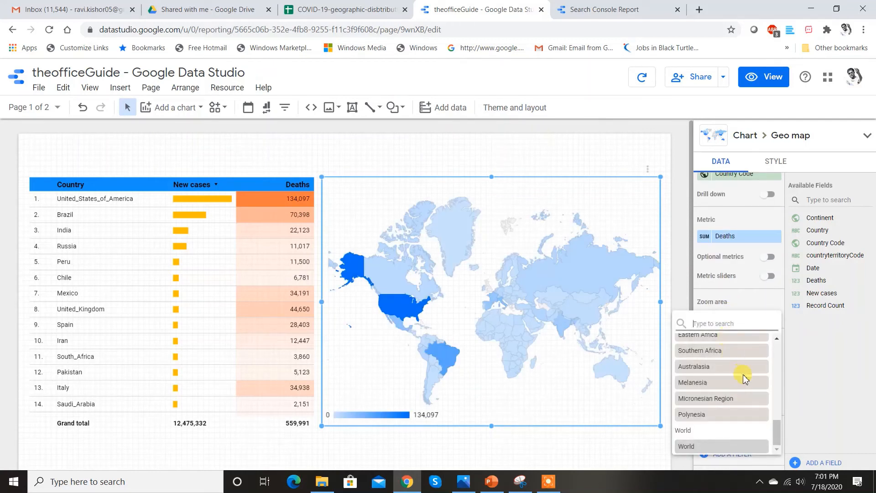
scroll(745, 378, up, 8)
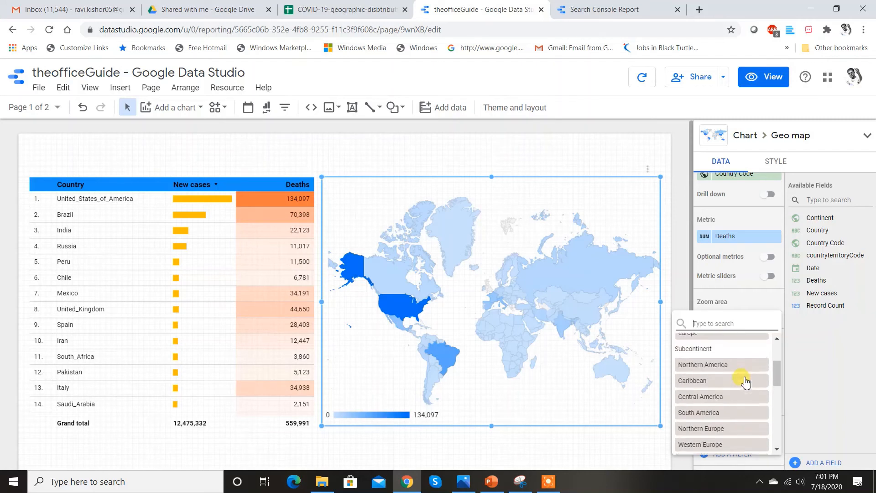
scroll(746, 382, up, 2)
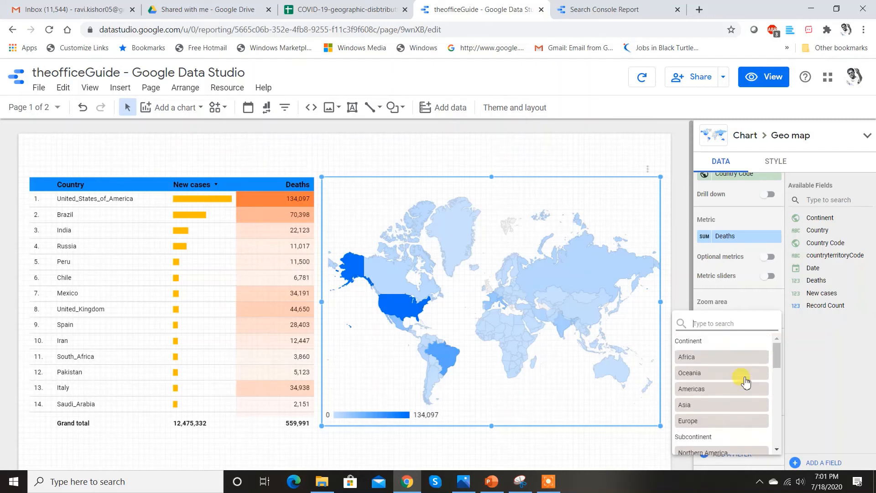
click(761, 306)
scroll(768, 335, down, 5)
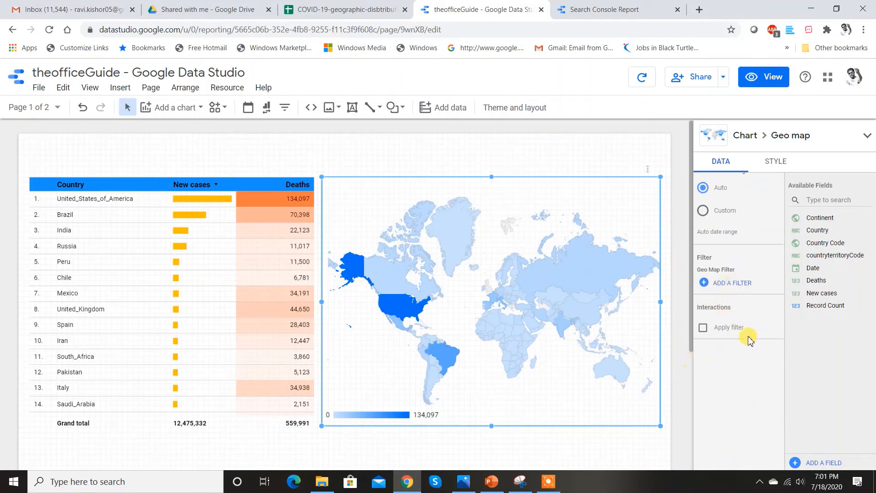
Step: Set the geo map's maximum color value to orange
click(776, 165)
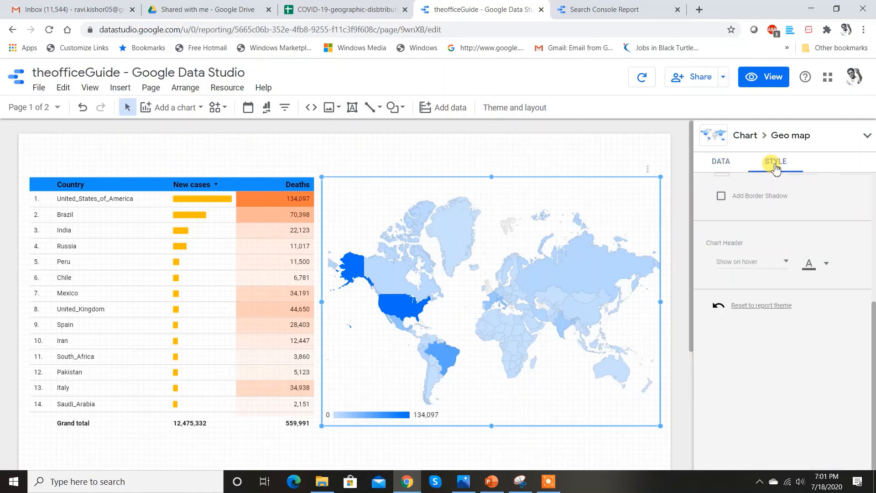
scroll(802, 391, up, 5)
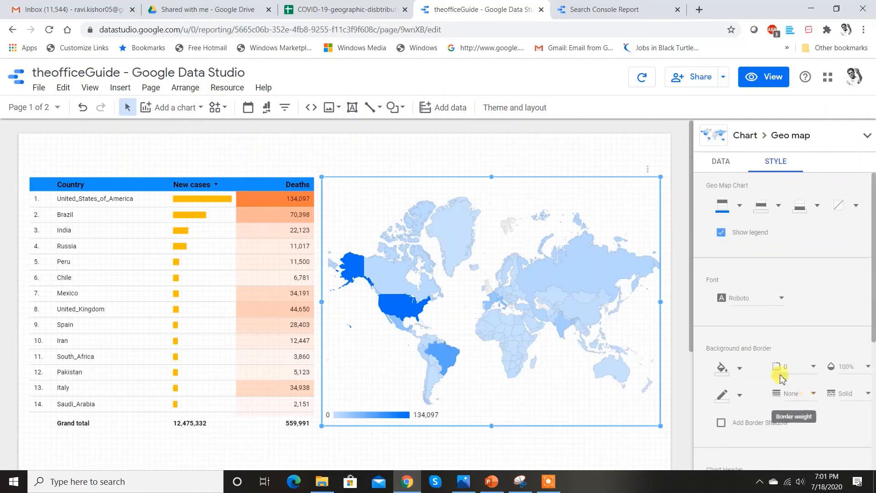
click(739, 206)
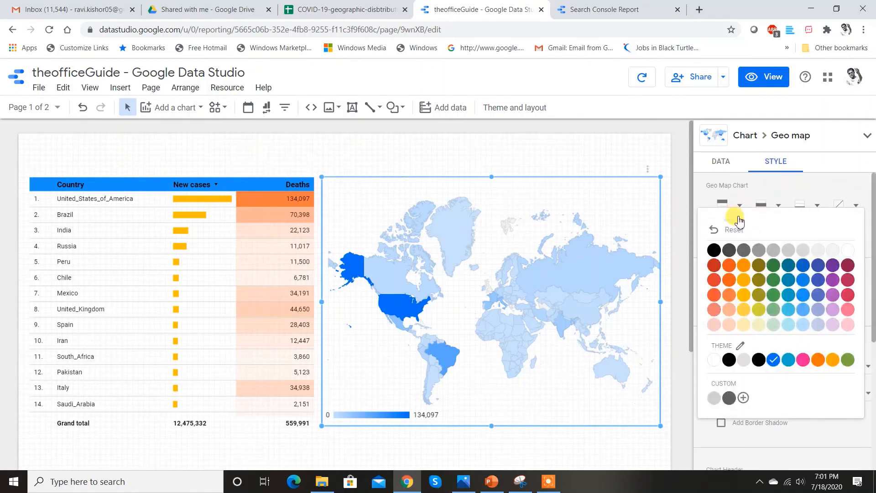
click(730, 280)
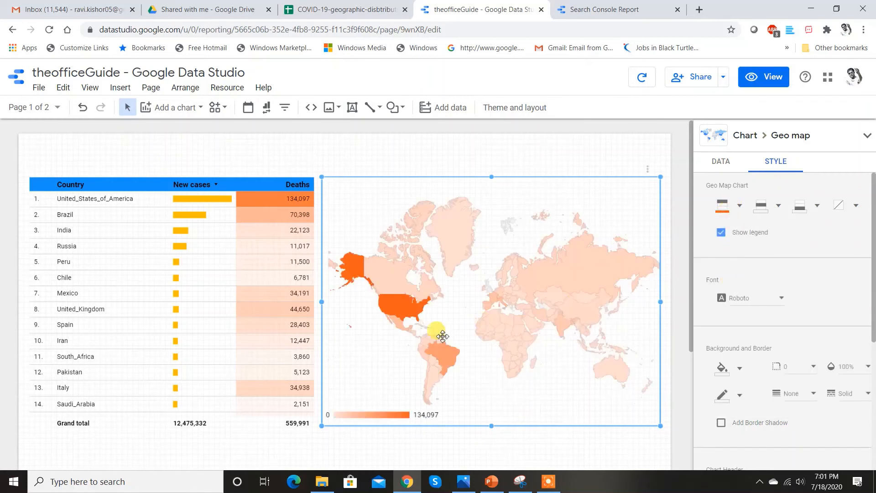
Step: Set the geo map's mid color value to amber yellow and its minimum color value to green
click(774, 209)
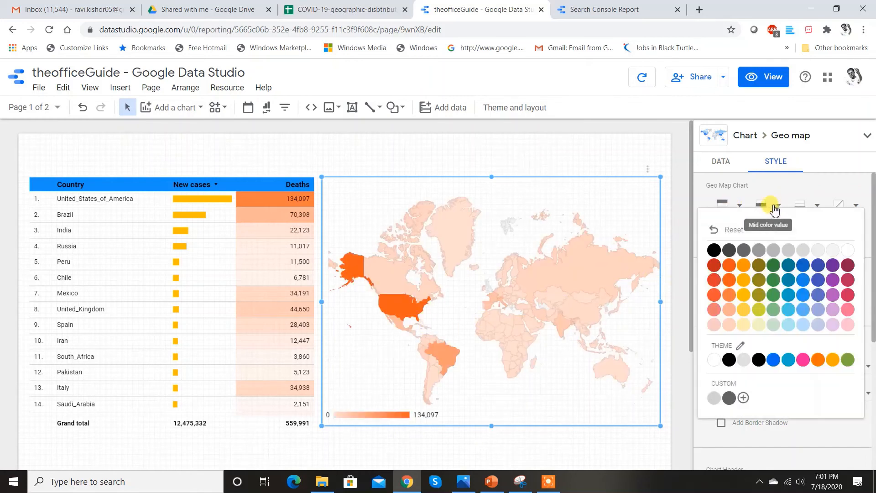
click(744, 299)
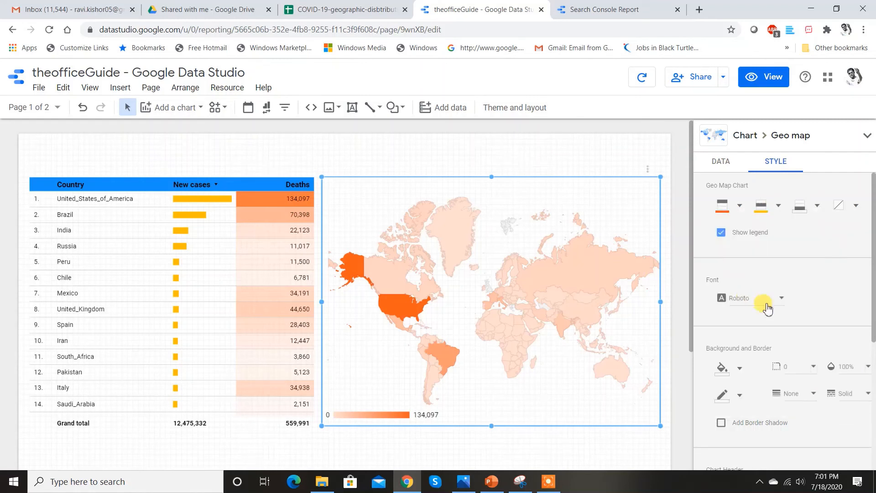
click(818, 209)
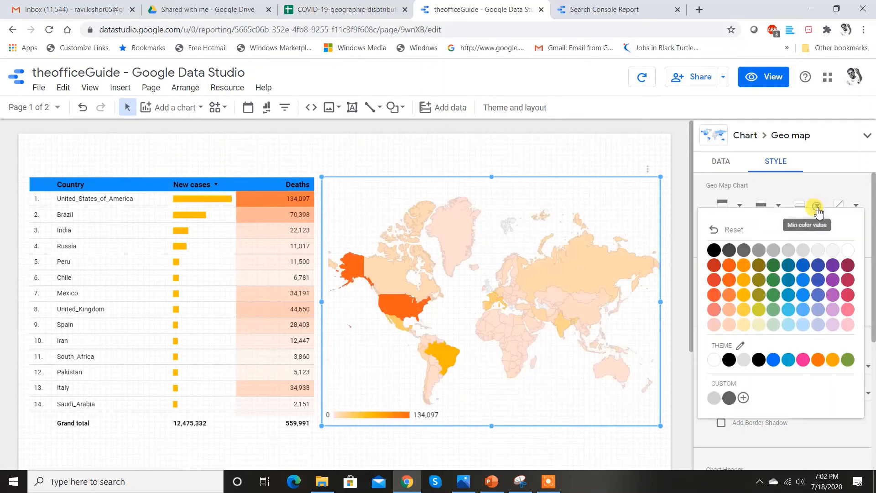
click(777, 297)
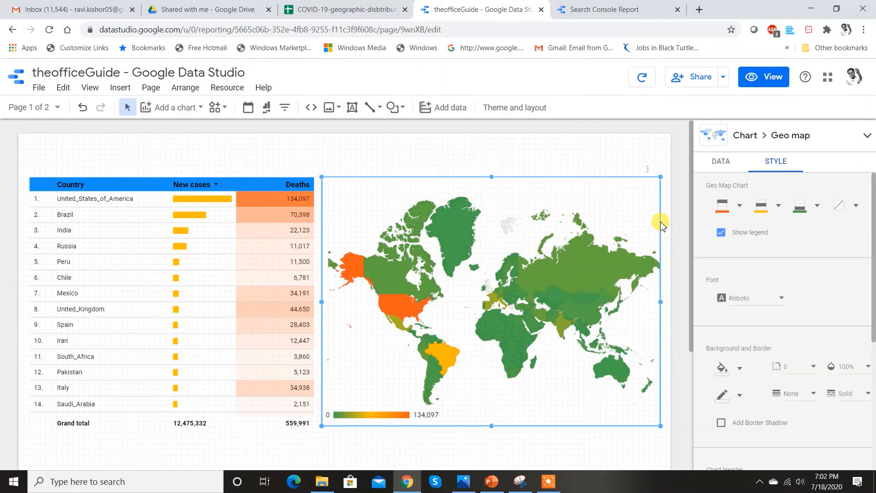
Step: Switch the report to view mode and look over the finished country table and geo map
scroll(661, 224, down, 4)
scroll(661, 221, up, 4)
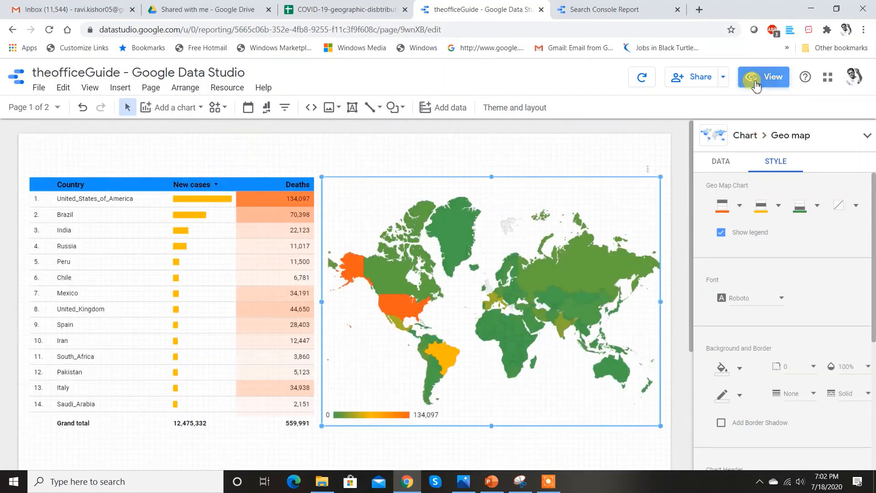
click(756, 85)
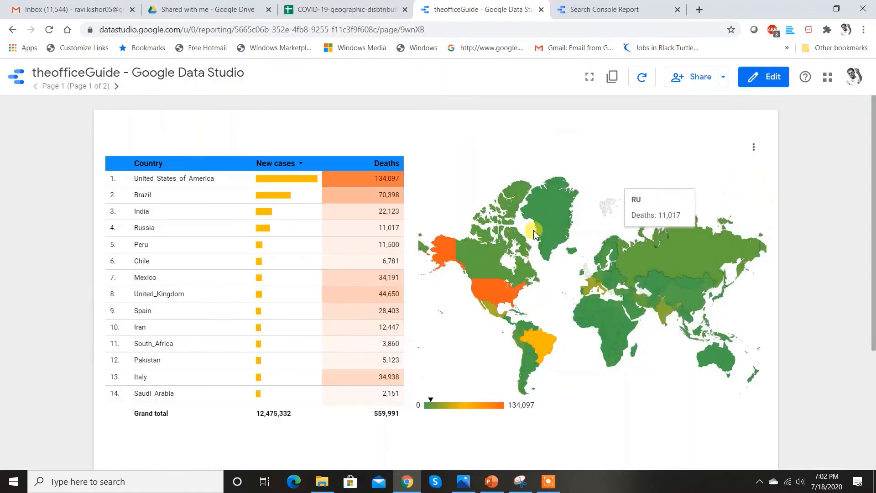
scroll(536, 234, down, 3)
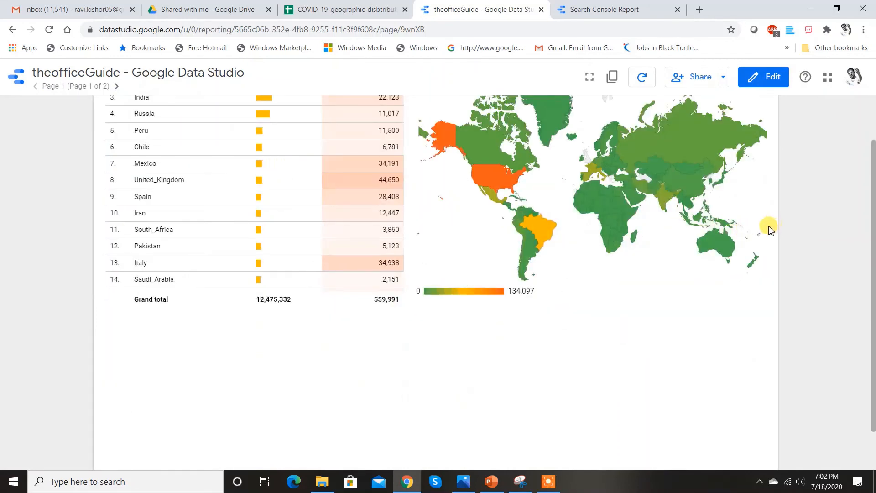
scroll(771, 230, up, 3)
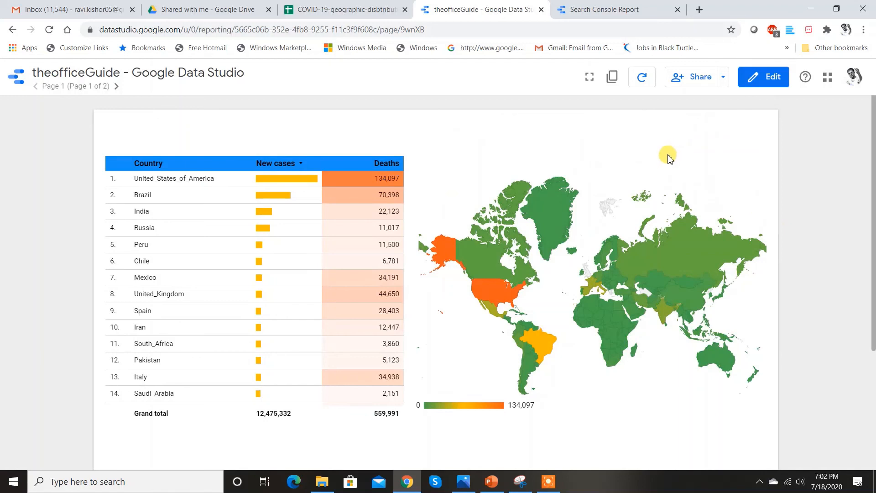
Step: Download the report as a PDF with only Page 1 selected
click(725, 78)
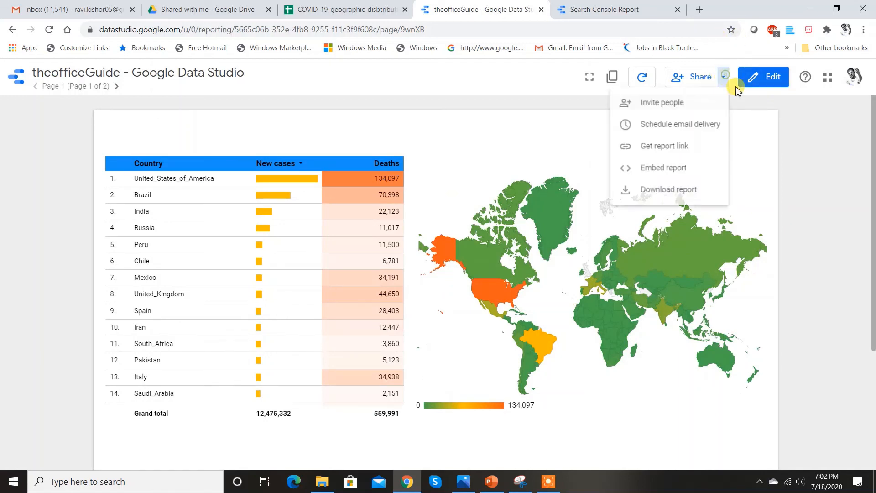
click(680, 199)
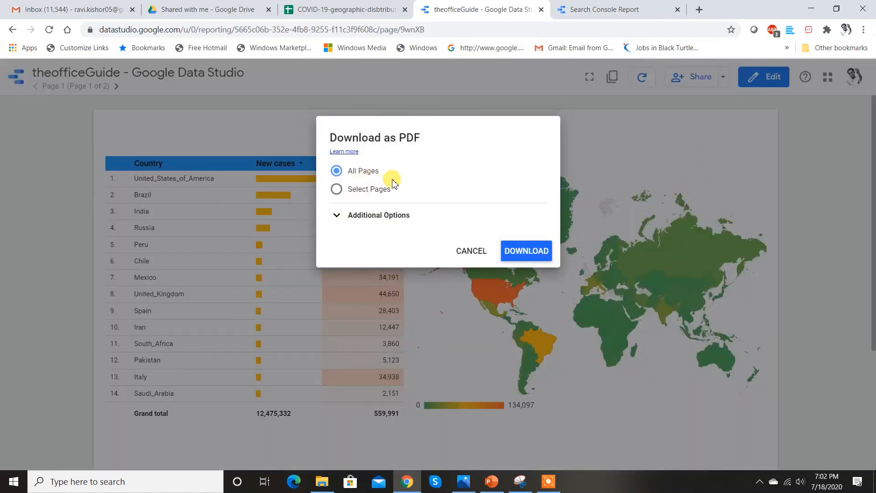
click(338, 191)
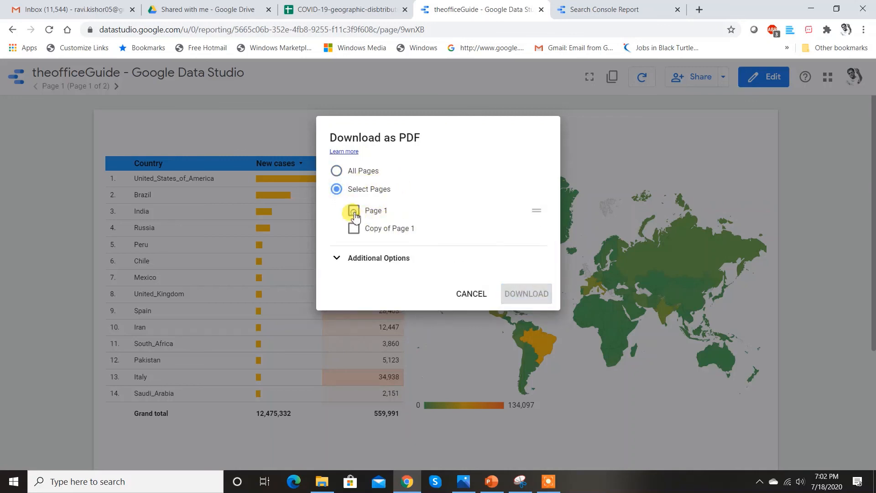
click(354, 211)
click(514, 293)
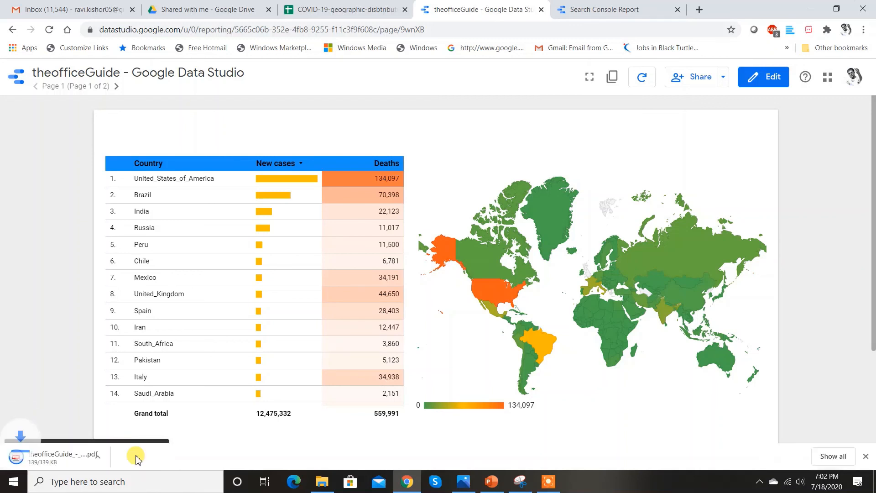
Step: Open the downloaded PDF, check how the table and map are laid out, and return to the Data Studio report
click(53, 462)
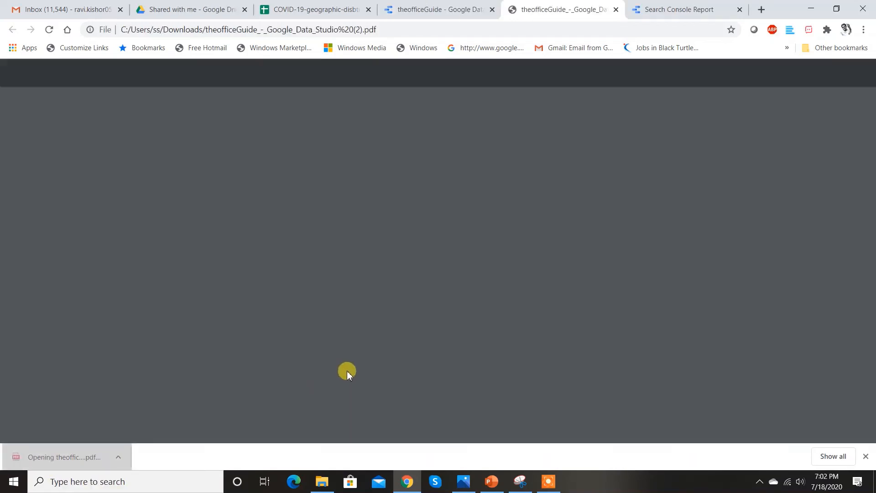
scroll(467, 255, down, 4)
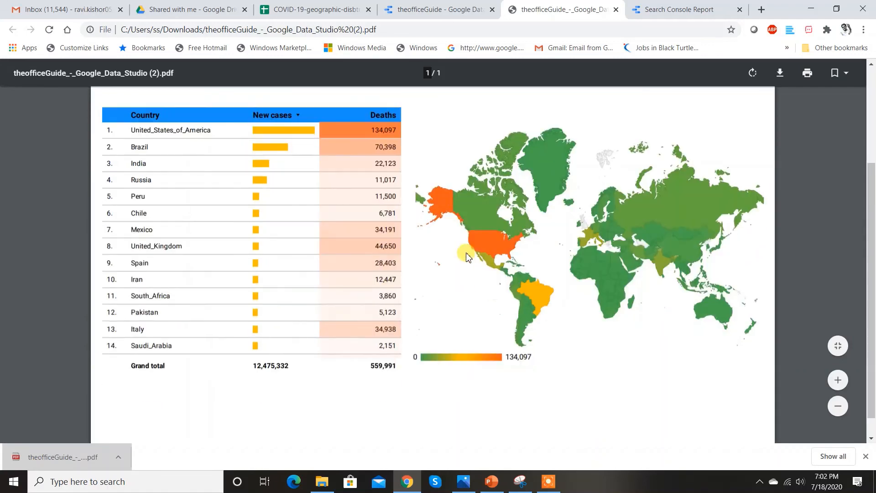
scroll(467, 255, up, 4)
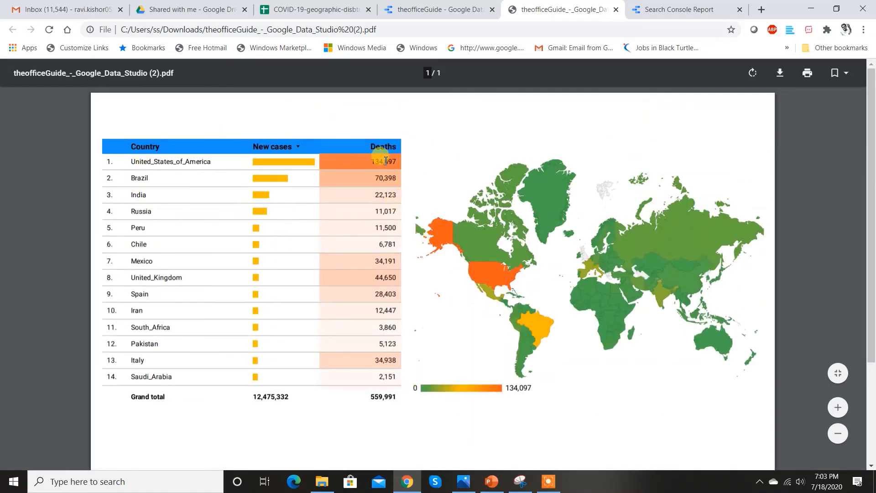
click(454, 9)
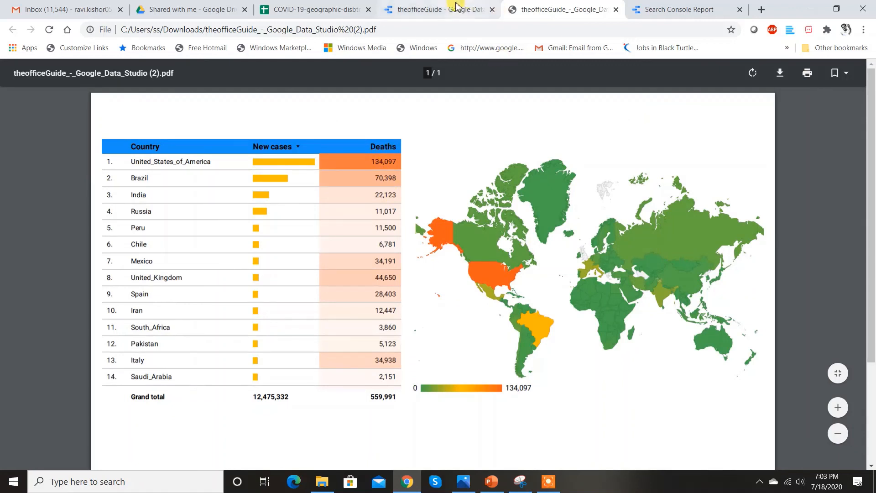